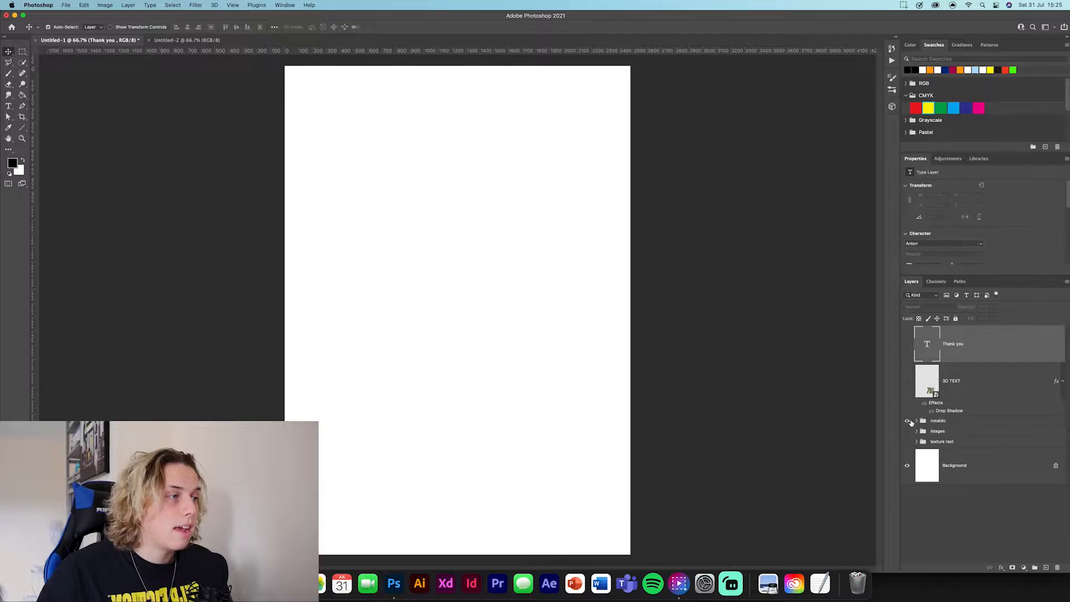
Step: Toggle the visibility of the ronaldo, images and texture text groups to examine what each contributes to the finished poster
click(907, 421)
click(906, 431)
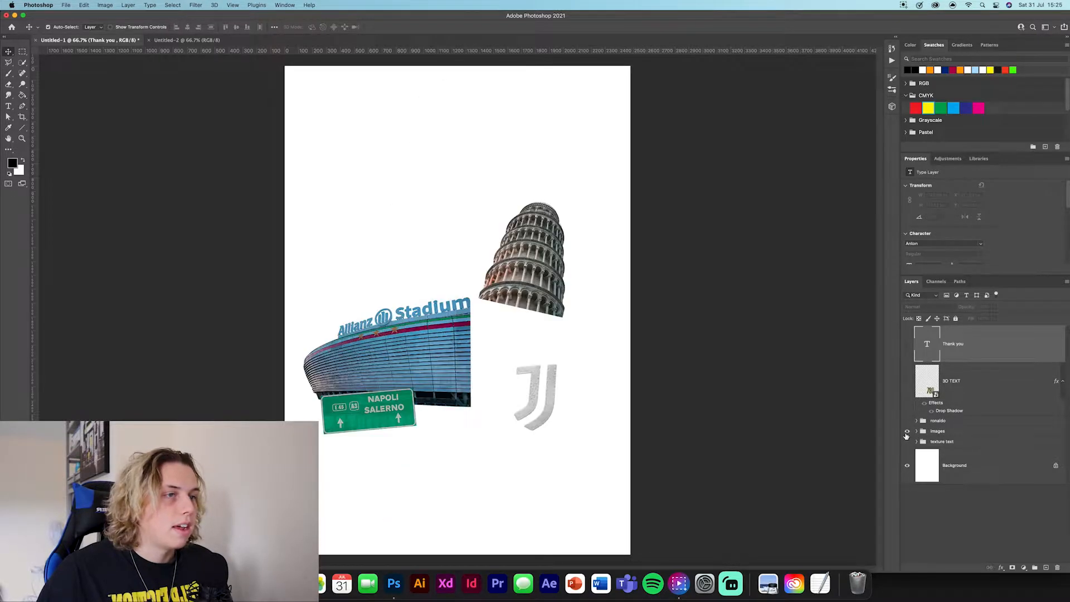
click(906, 433)
click(907, 431)
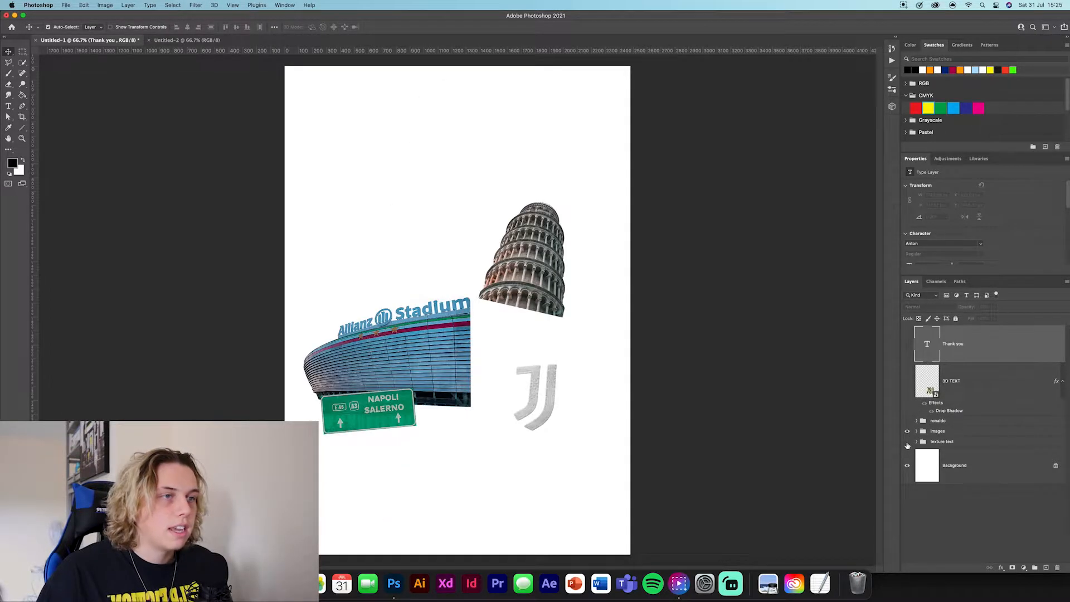
click(906, 431)
click(907, 441)
click(907, 442)
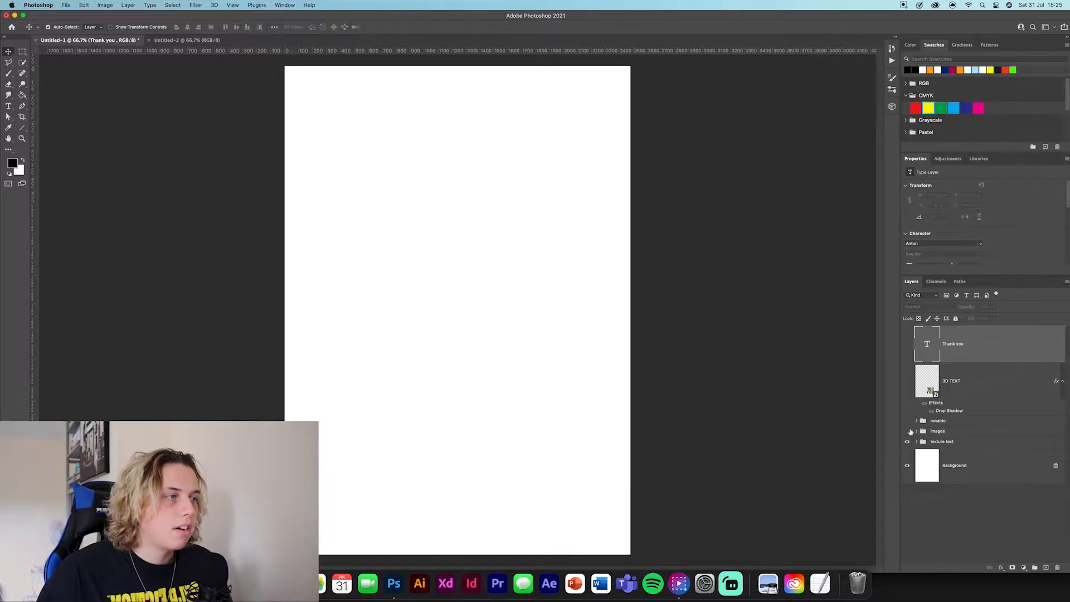
click(906, 431)
click(907, 421)
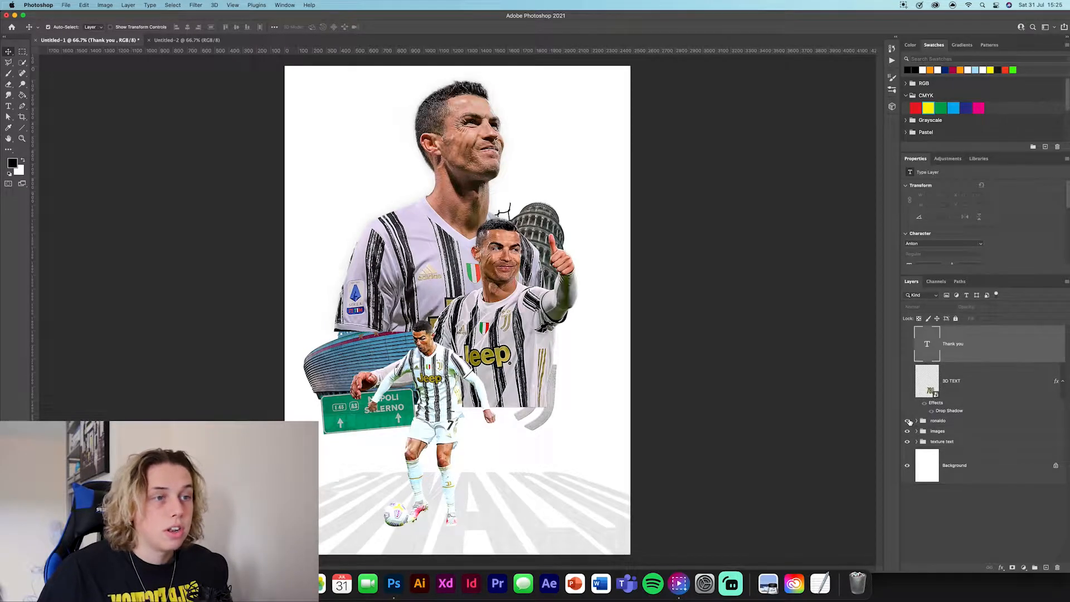
click(907, 421)
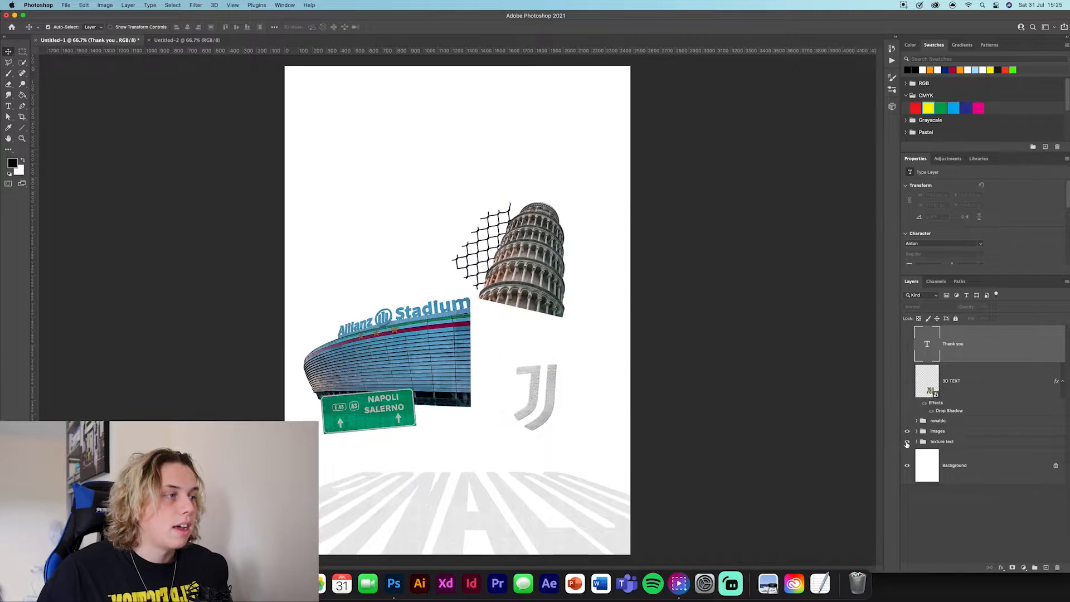
click(907, 441)
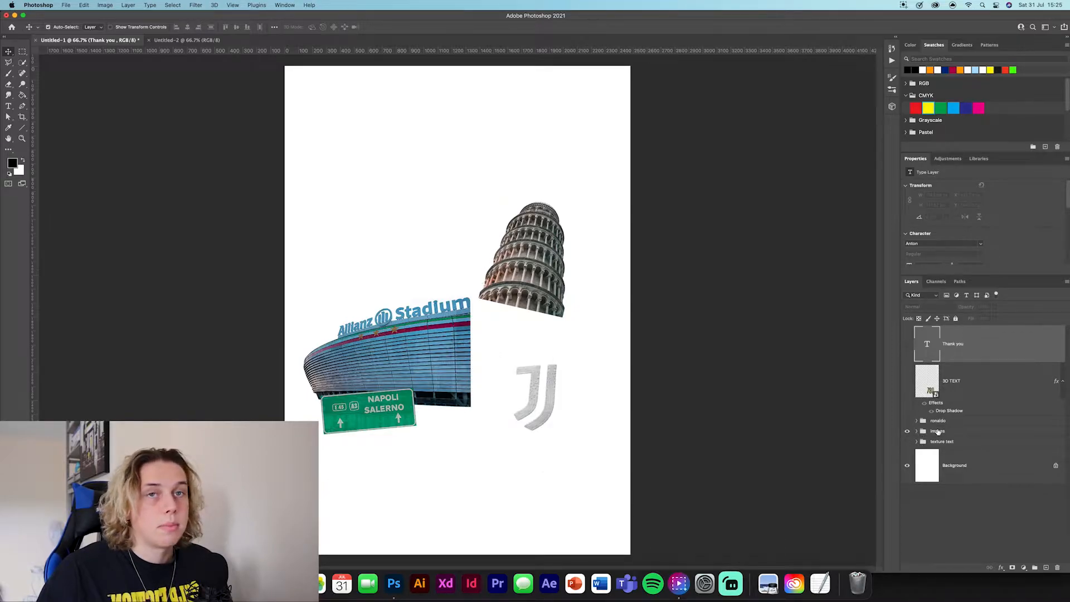
Step: Show and expand the ronaldo group, and copy its large portrait and thumbs-up player layers into the Untitled-2 document
click(907, 421)
click(917, 421)
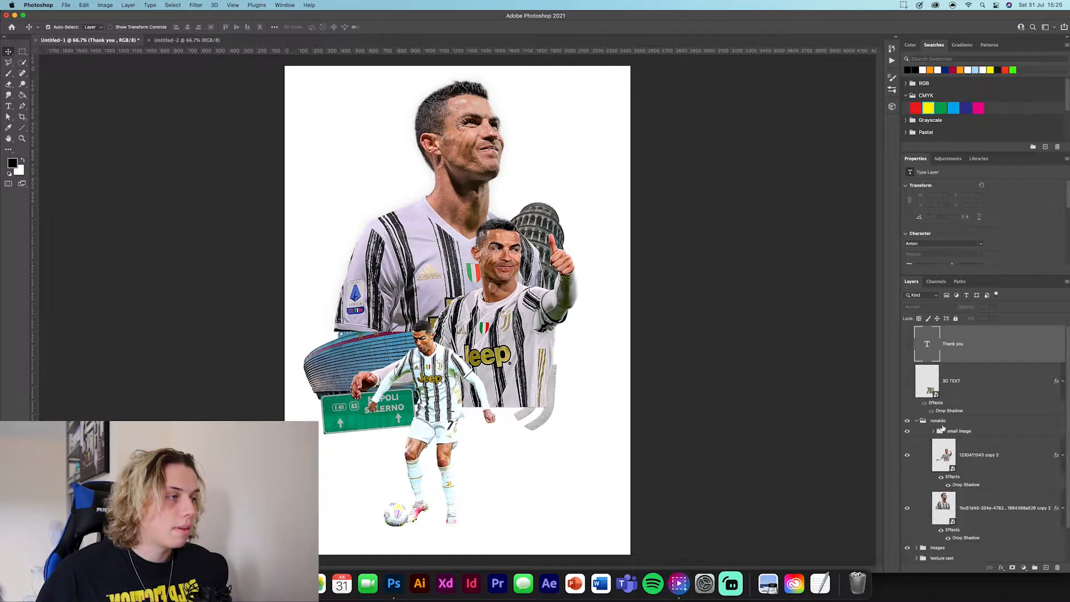
click(974, 464)
click(995, 495)
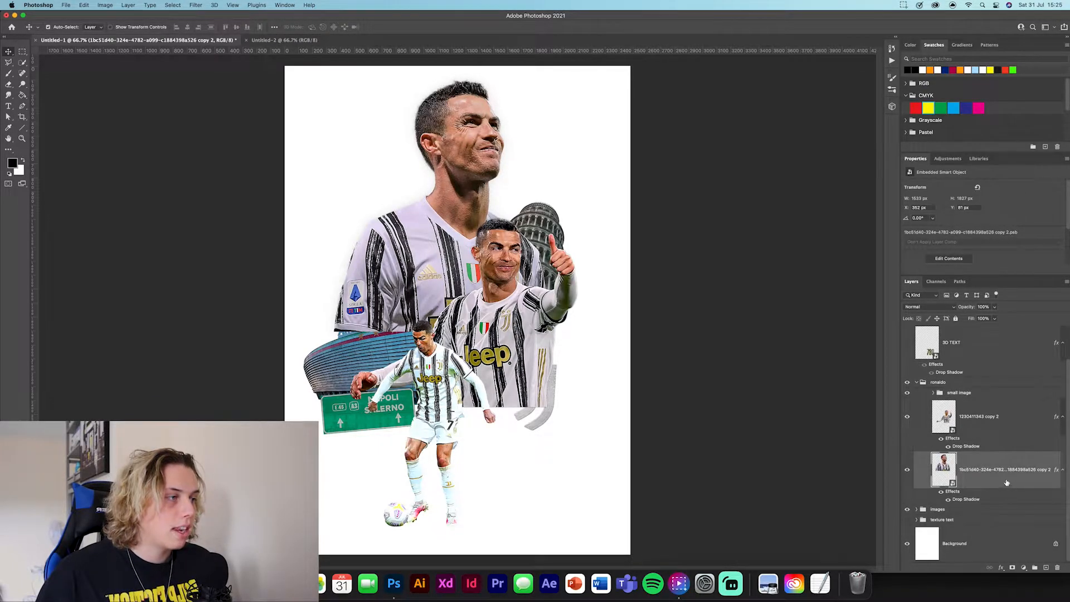
click(981, 418)
click(949, 468)
shift+click(943, 416)
drag(943, 416, 500, 294)
Step: Reposition the two copied player images together so they are centred horizontally in the upper part of the page
key(ctrl+t)
drag(556, 311, 516, 277)
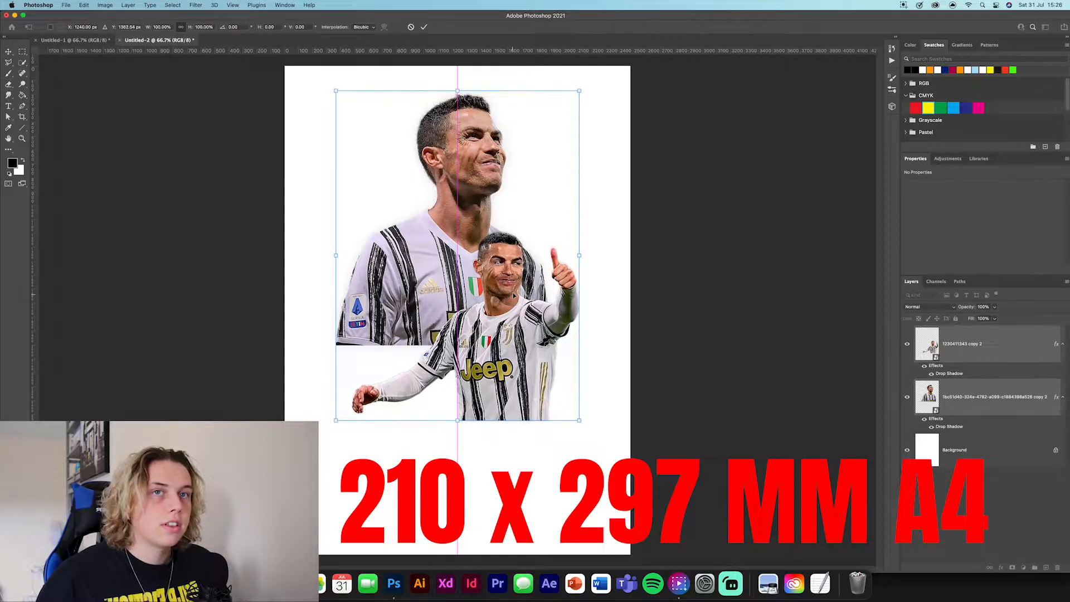
click(425, 27)
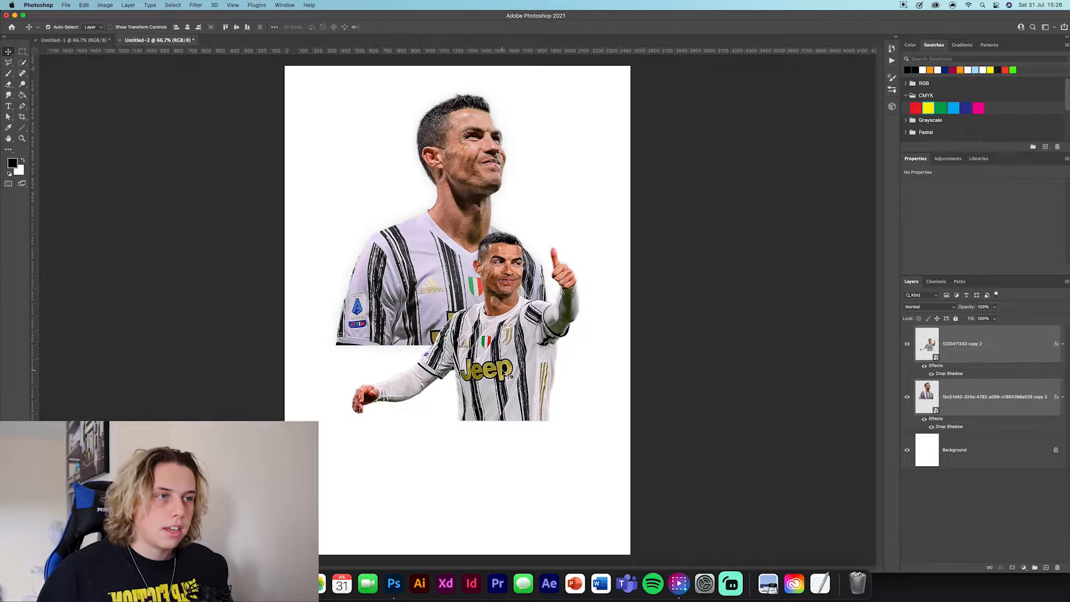
Step: Hide both player images and add a light grey Solid Color fill layer directly above the Background layer
click(907, 344)
click(907, 397)
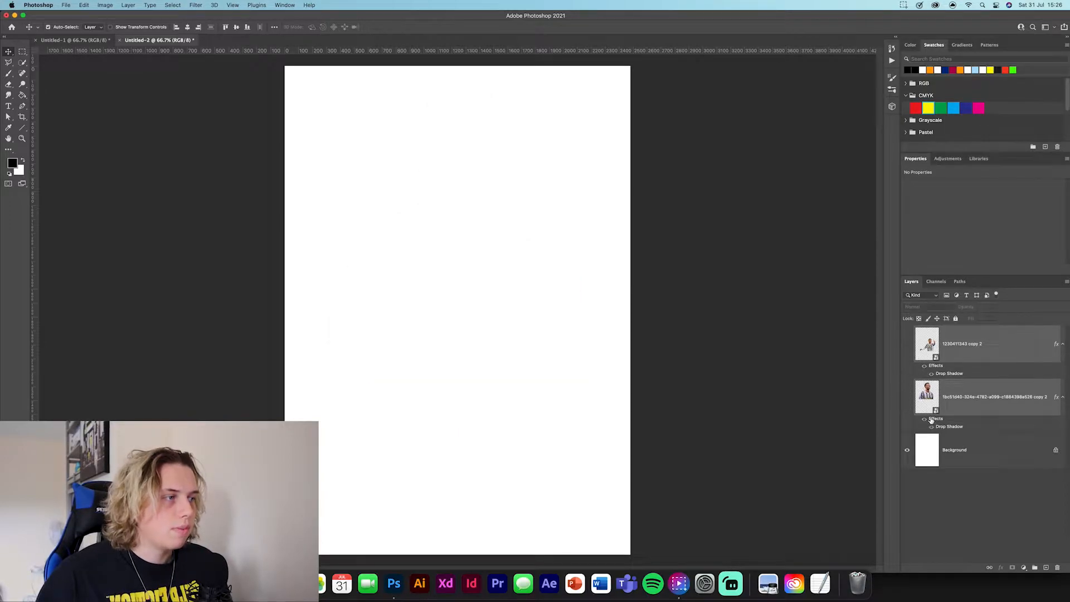
click(979, 466)
click(1024, 567)
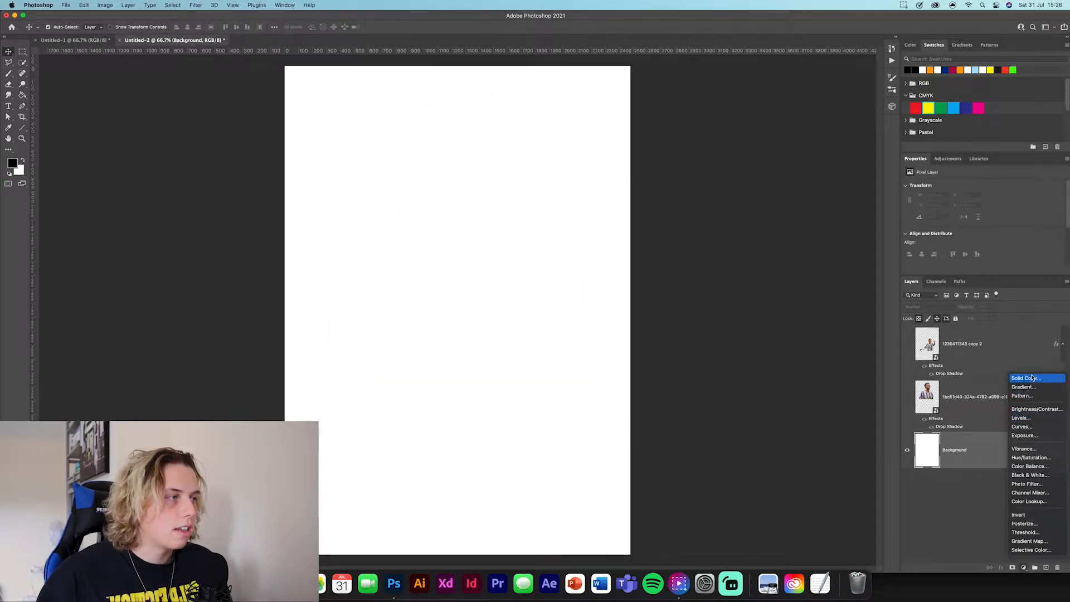
click(1022, 377)
click(659, 251)
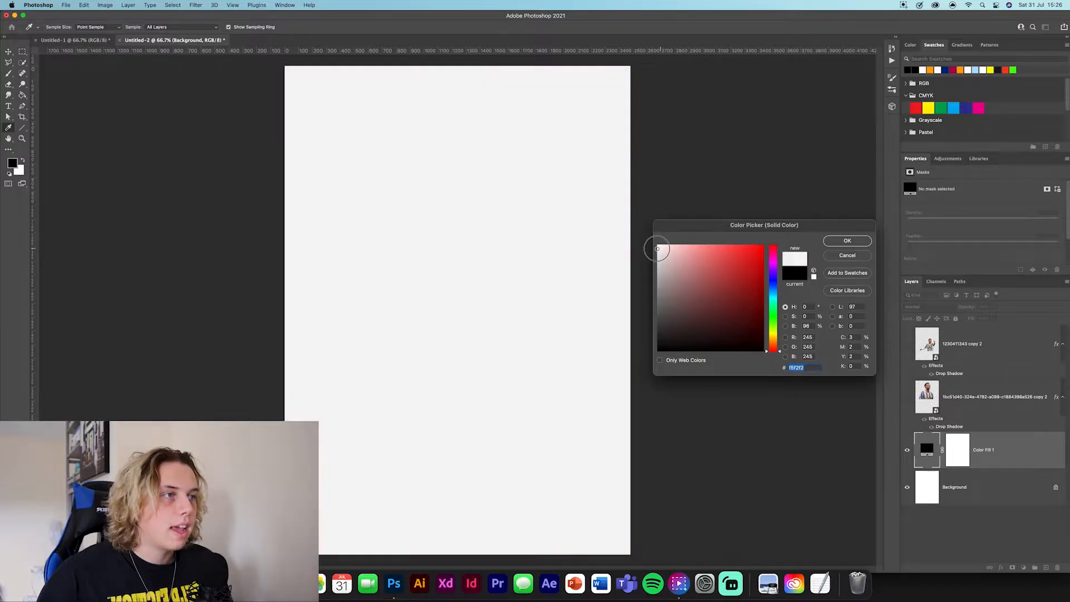
click(842, 241)
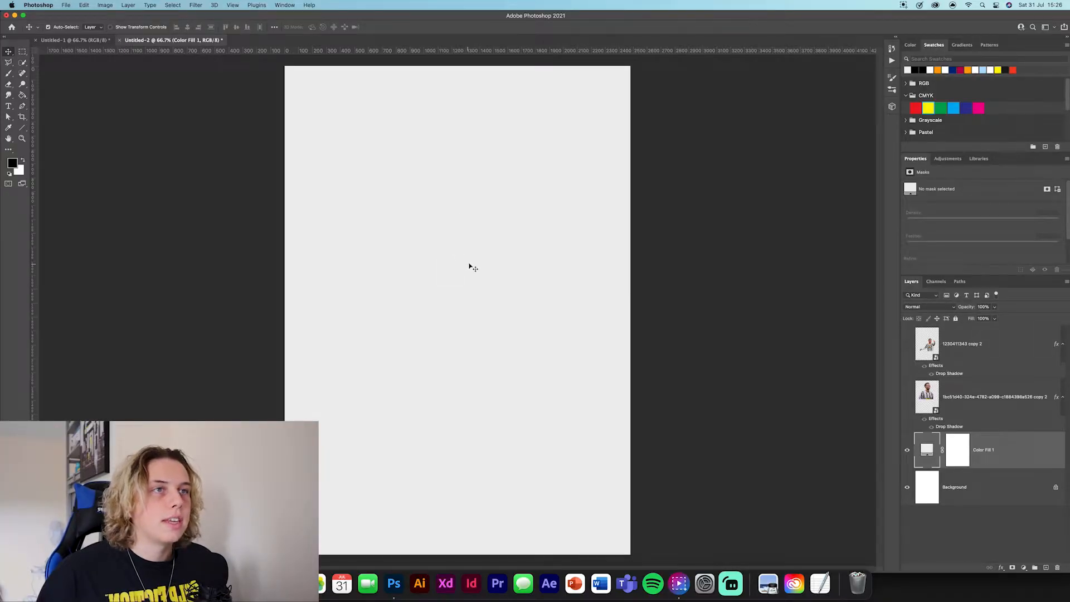
Step: Show the thumbs-up player image and sample gold, green, red and black from his shirt with the Eyedropper
click(907, 345)
key(i)
click(500, 368)
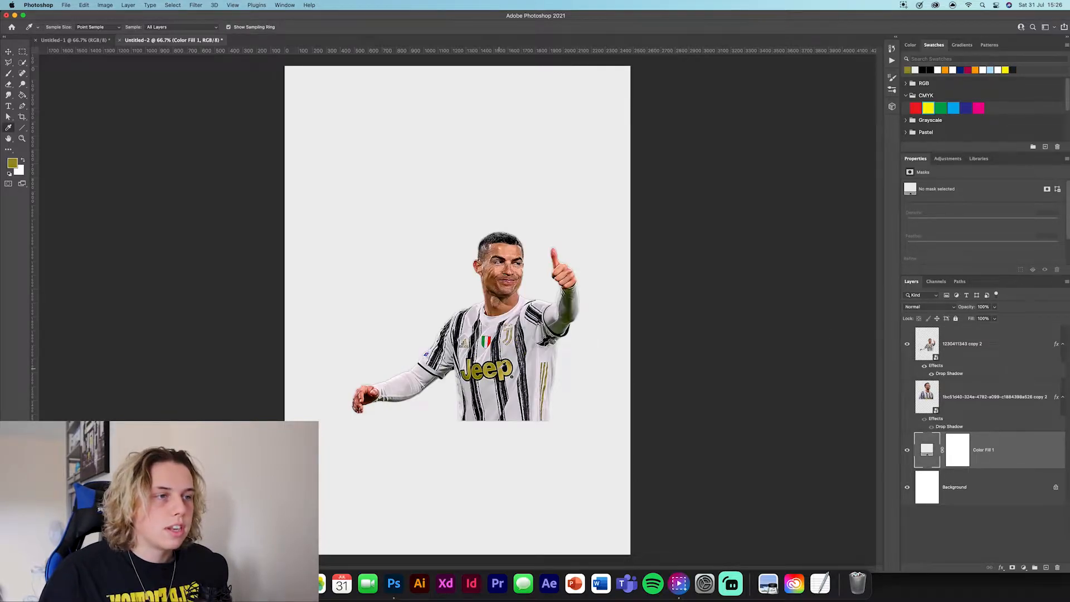
click(483, 339)
click(490, 338)
click(460, 323)
click(457, 323)
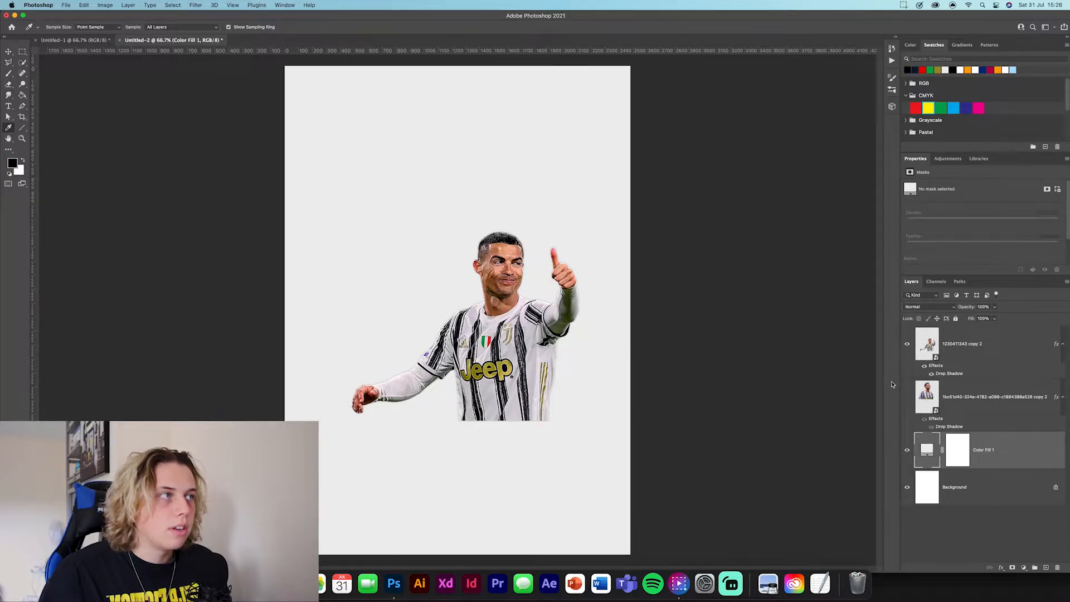
Step: Recall the sampled shirt gold as the foreground colour and shift it to a brighter, more orange gold
click(8, 51)
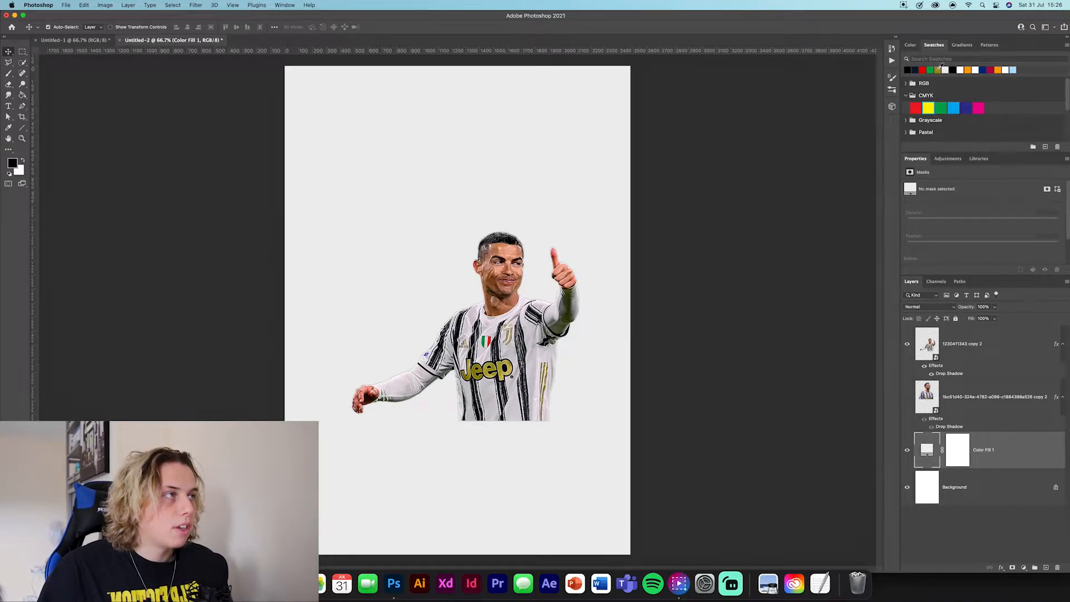
click(941, 68)
key(super+z)
click(994, 405)
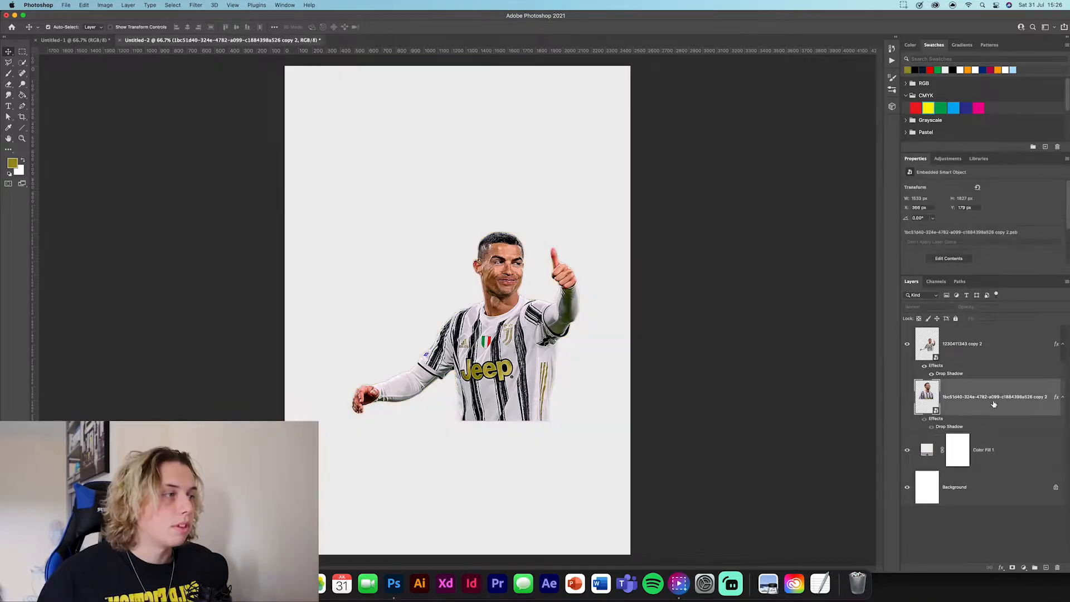
click(12, 163)
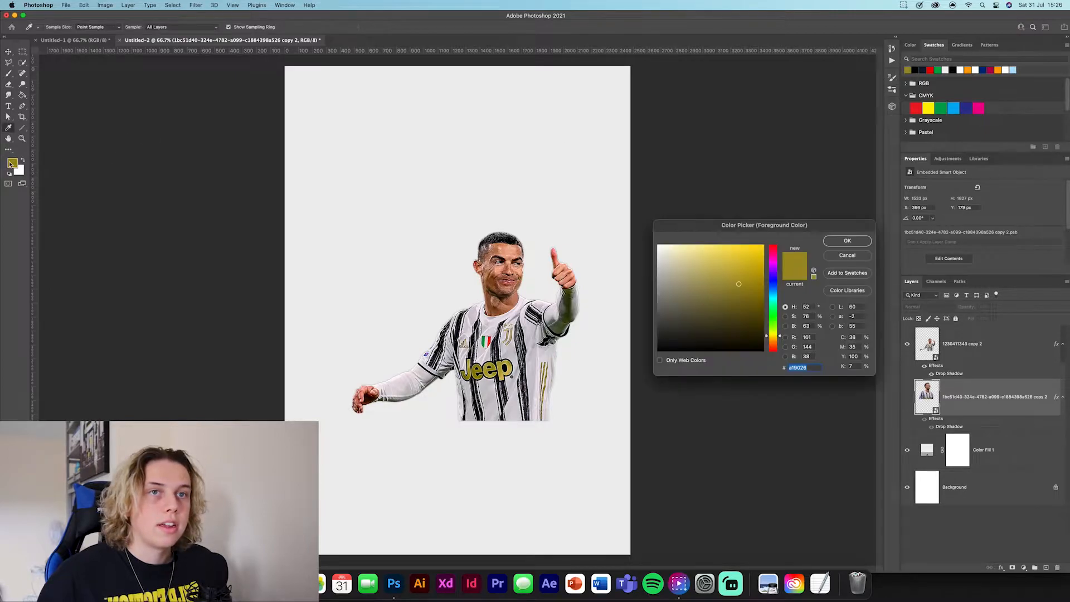
drag(750, 272, 755, 259)
click(773, 337)
click(845, 242)
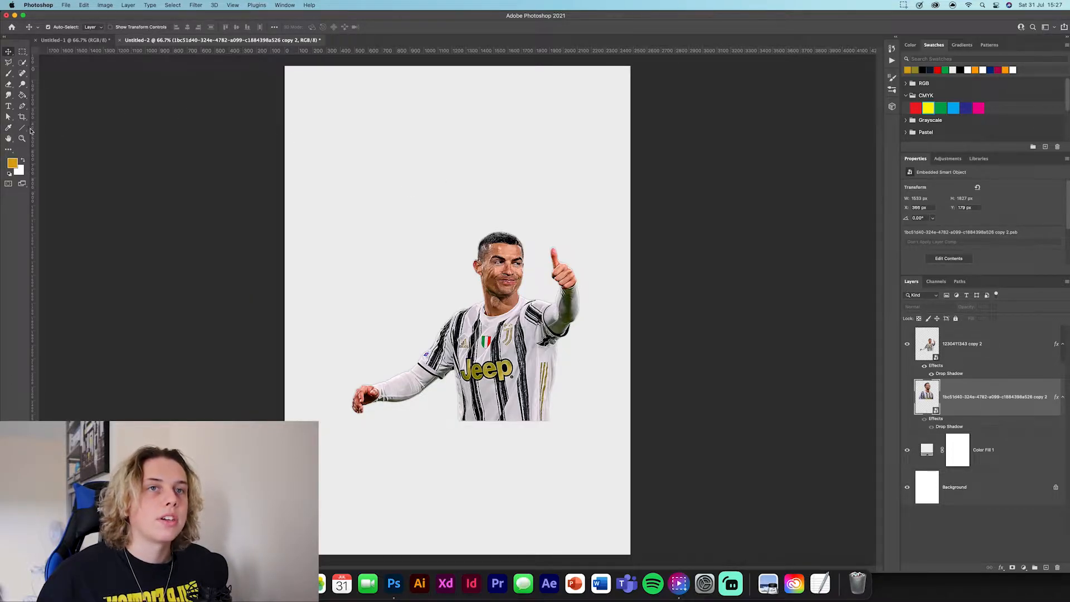
Step: Draw a gold circle with the Ellipse tool behind the thumbs-up player and scale it to about 3775 px across
click(11, 129)
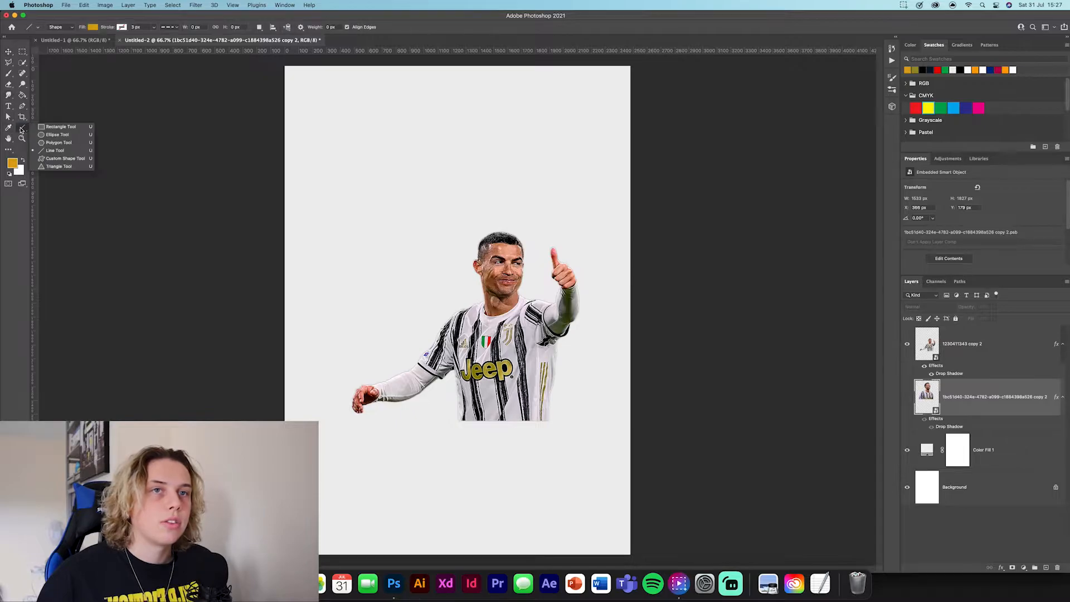
click(56, 136)
drag(278, 64, 663, 548)
key(v)
drag(446, 174, 450, 246)
key(super+t)
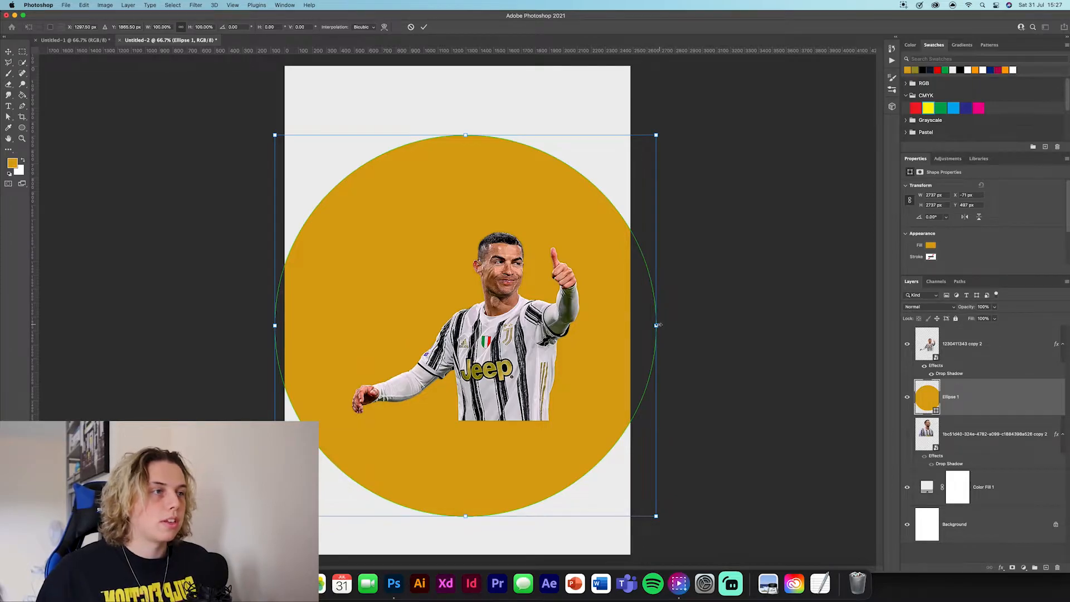
drag(656, 325, 728, 325)
key(Return)
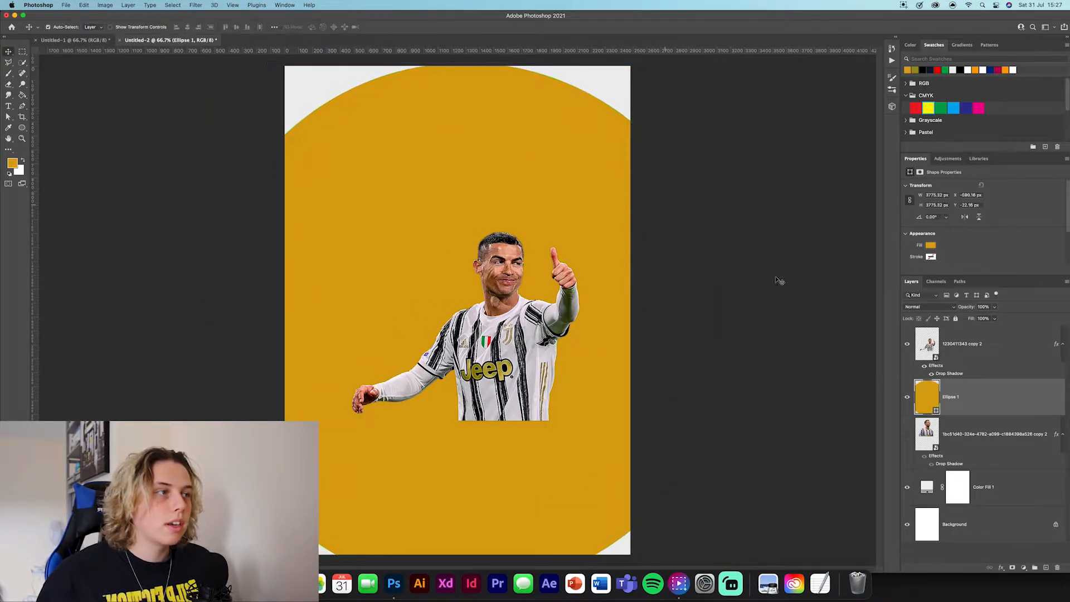
Step: Give the circle a gold stroke and remove its fill so only an outline is drawn
click(930, 257)
click(911, 301)
click(930, 245)
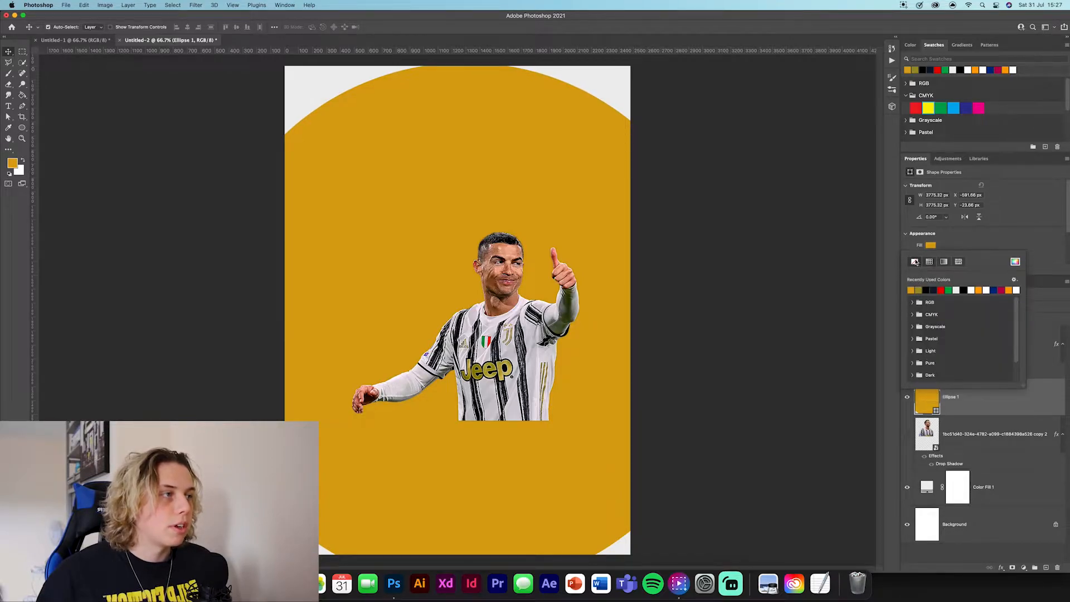
click(912, 261)
click(970, 236)
click(930, 257)
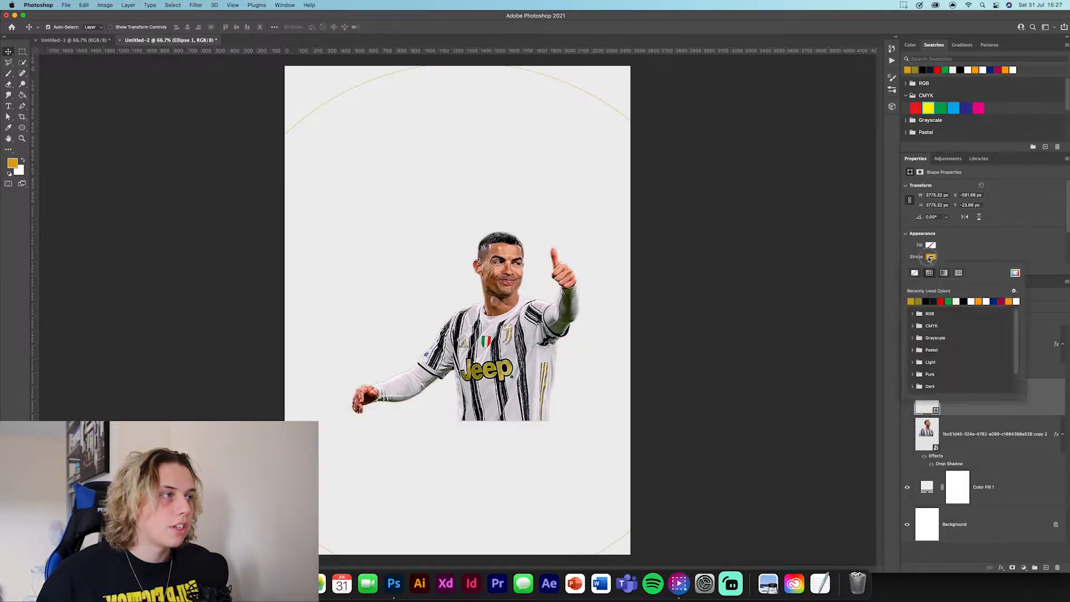
click(965, 249)
Step: Set the circle's stroke width to 240 px, keeping a solid line
scroll(965, 248, down, 3)
click(970, 218)
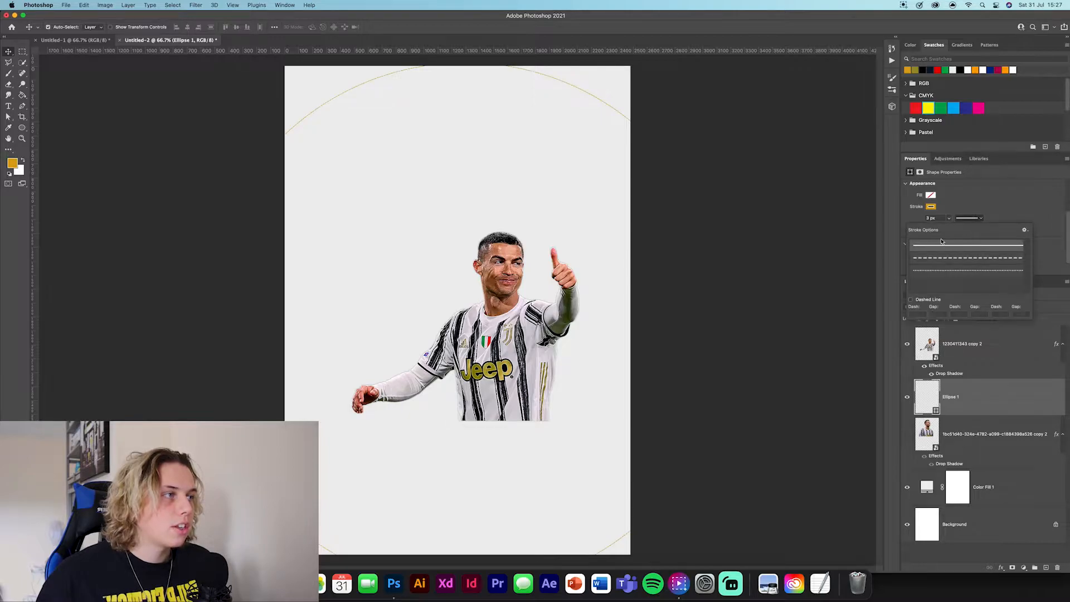
click(949, 218)
drag(943, 229, 972, 229)
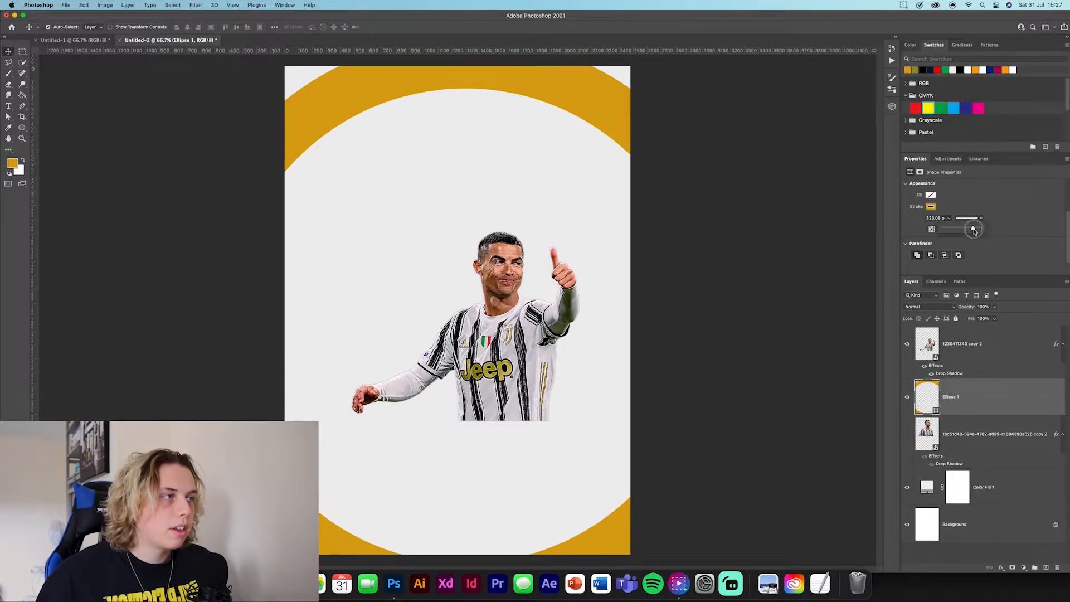
click(943, 218)
text(240)
key(Return)
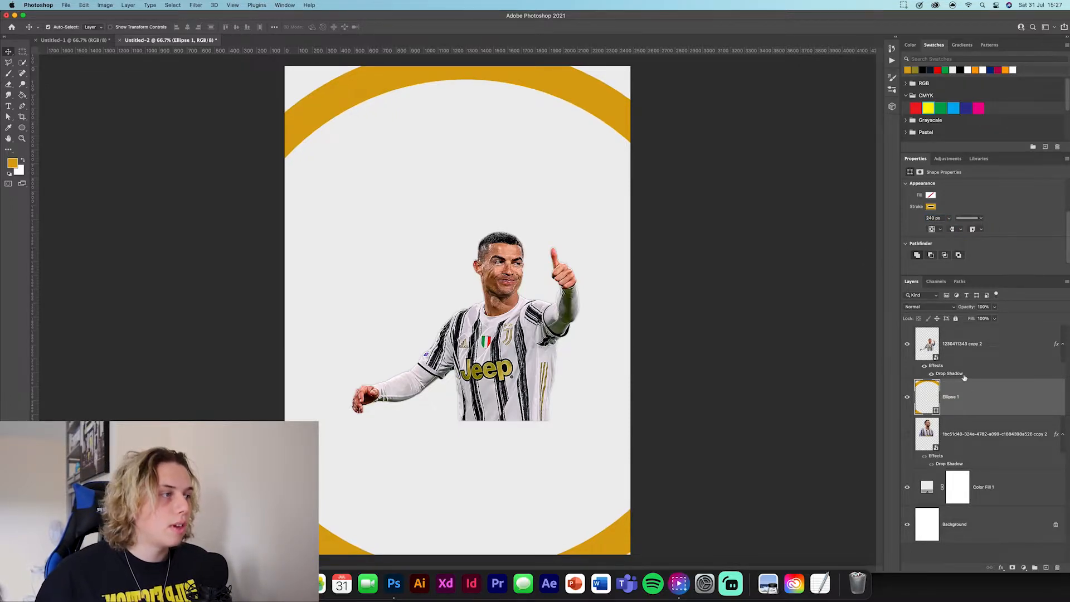
Step: Duplicate the gold ring and scale the copy down around its centre to form a second ring inside it
key(super+j)
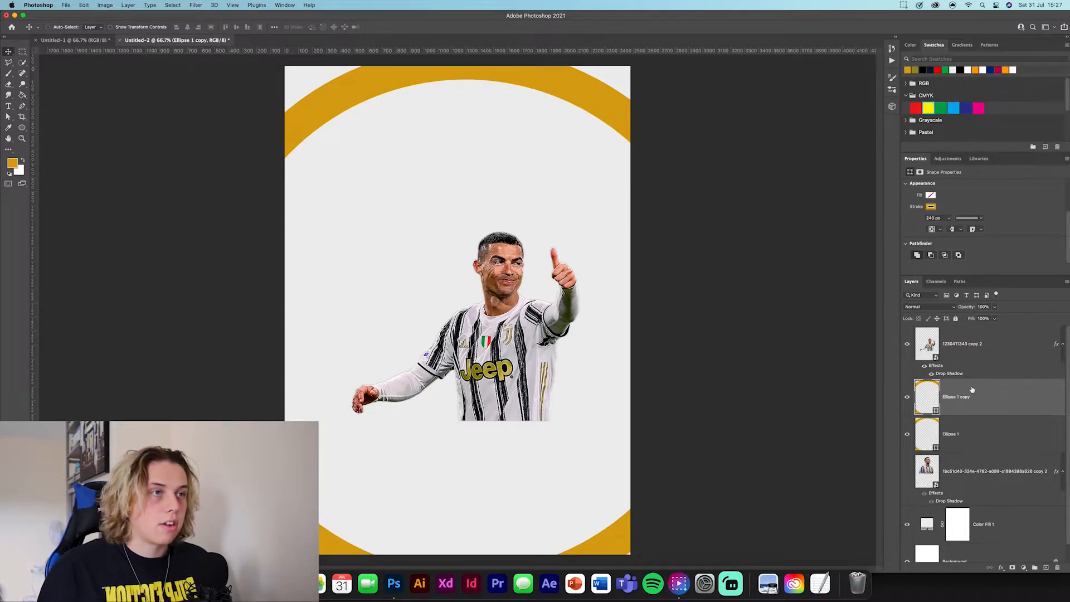
key(super+t)
drag(746, 325, 662, 325)
click(424, 28)
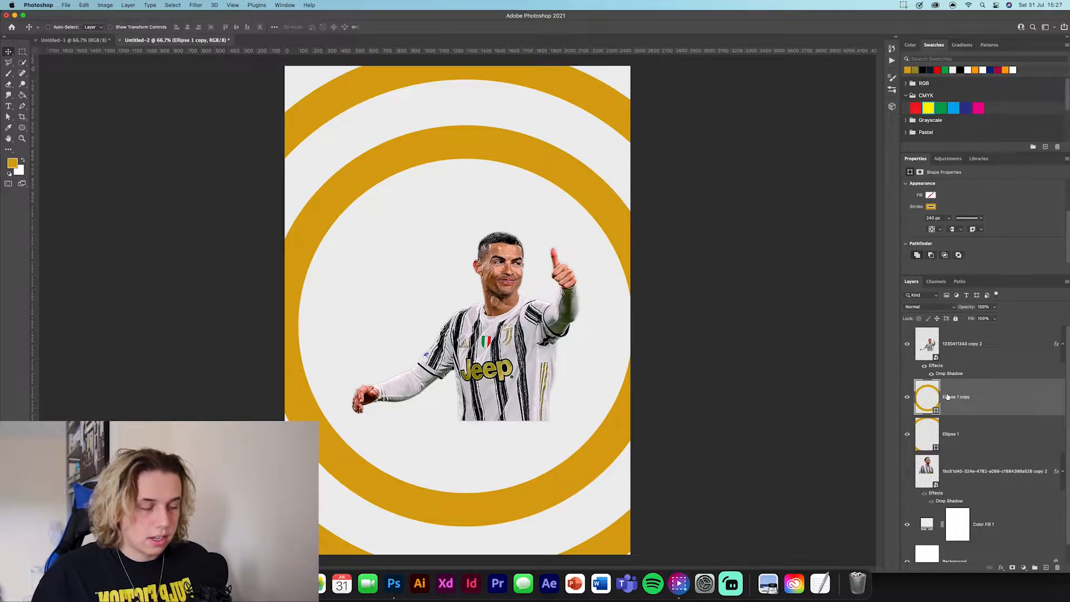
Step: Duplicate the second ring and scale the copy around its centre to about 48% as the innermost ring
key(super+j)
key(super+t)
drag(663, 326, 561, 326)
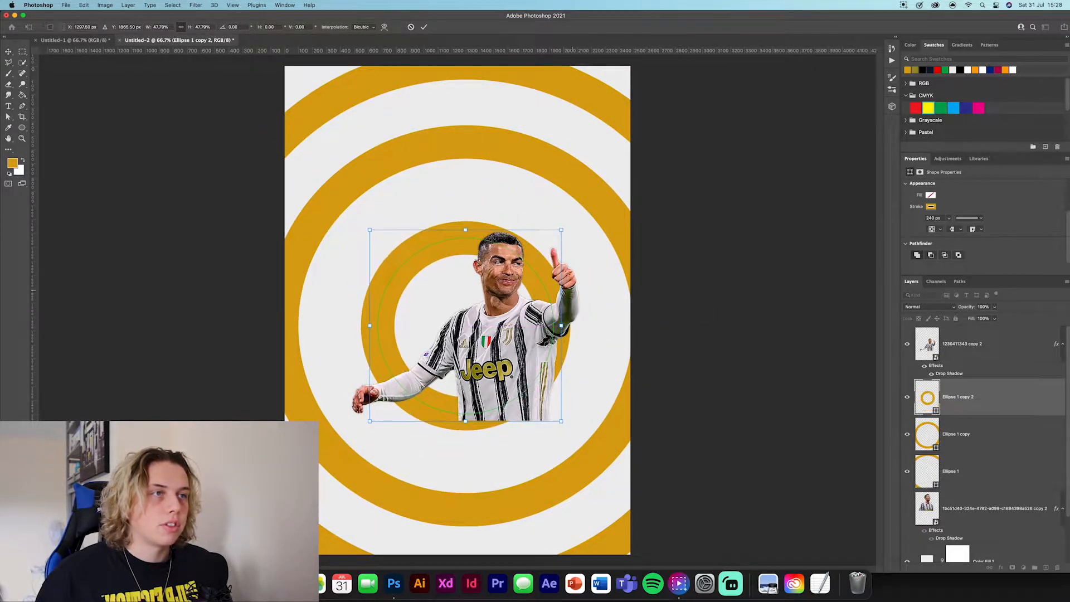
click(424, 27)
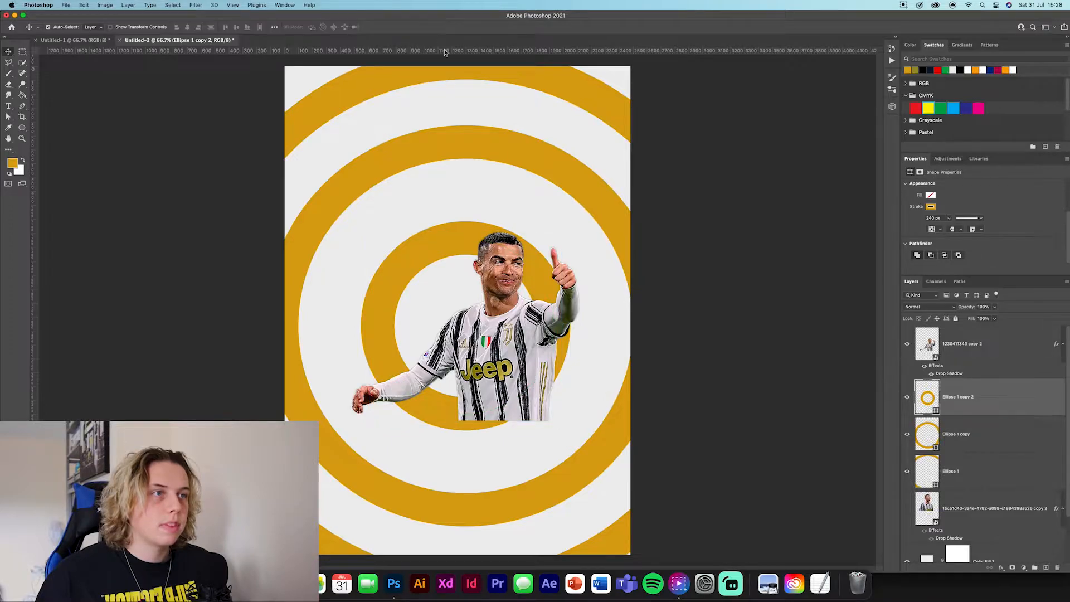
Step: Group the three ring layers under the name circles and lower the group's opacity to a pale gold tint
shift+click(982, 470)
click(1035, 567)
double_click(938, 382)
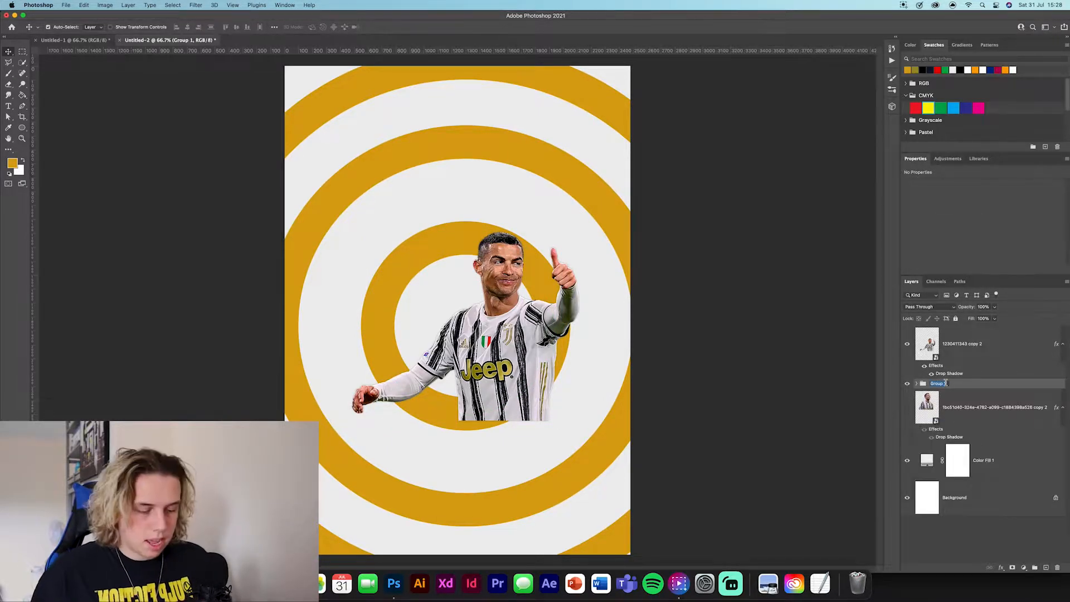
text(circles)
key(Return)
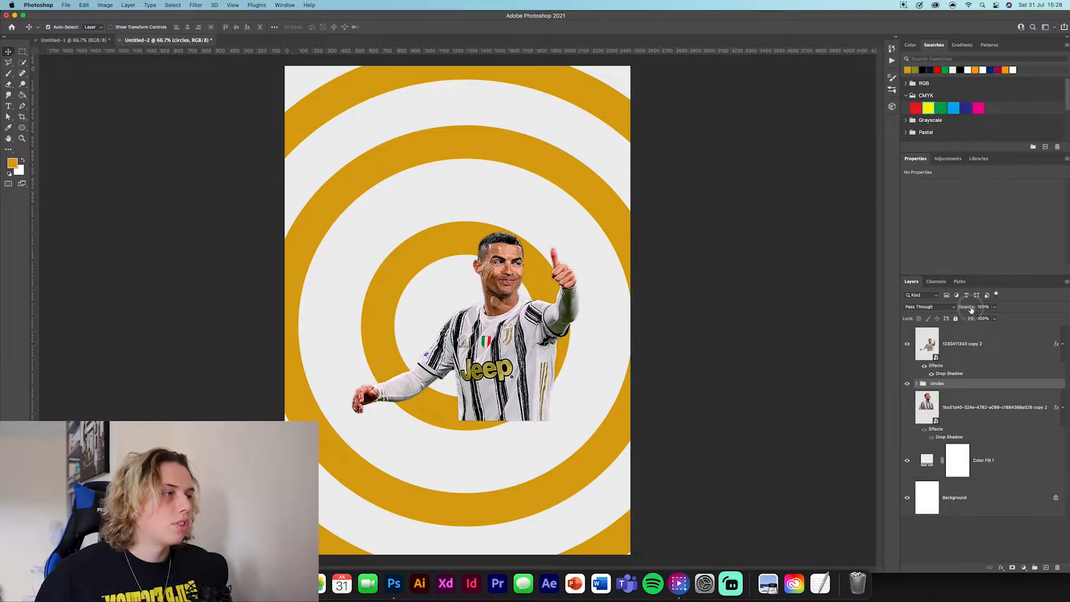
mouse_move(973, 308)
mouse_down()
mouse_move(964, 310)
mouse_move(975, 310)
mouse_up()
click(725, 363)
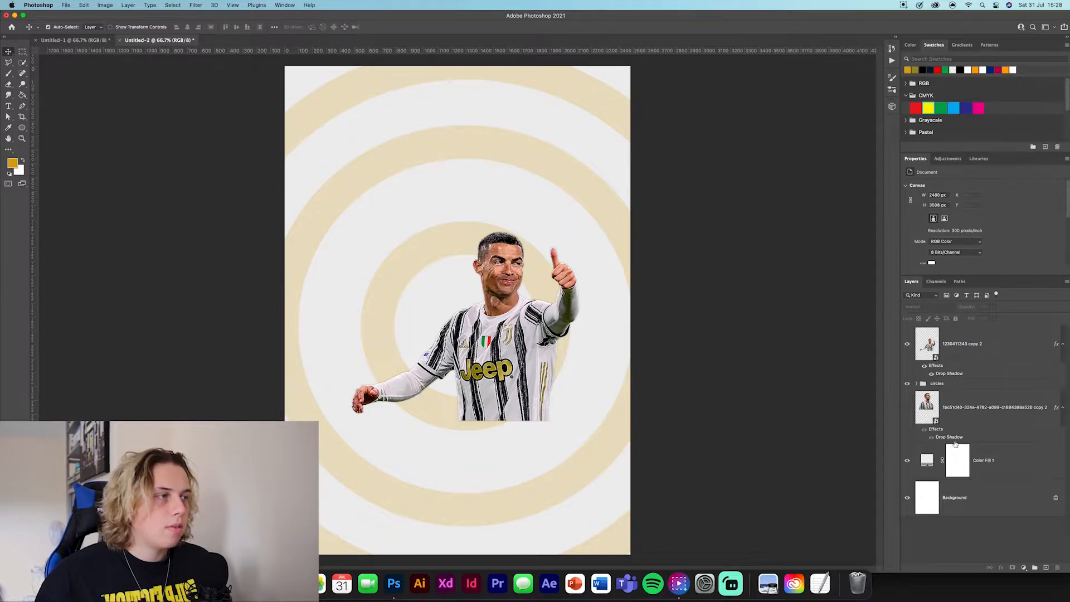
Step: Hide the thumbs-up player cutout and draw a gold symmetric four-sided polygon about 2113 px wide over the rings
click(907, 344)
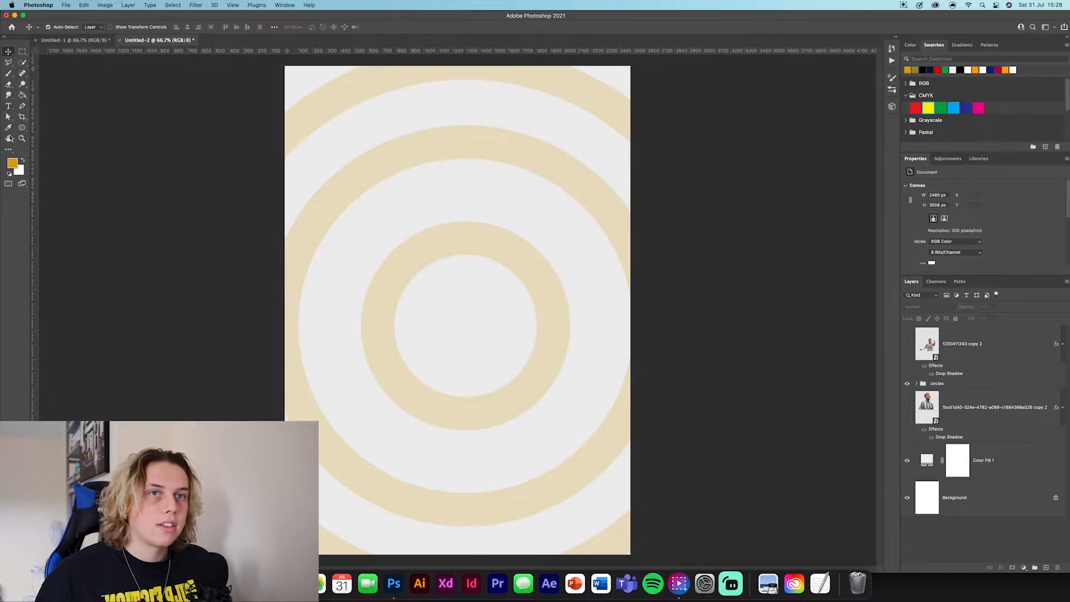
click(22, 127)
click(56, 148)
click(473, 262)
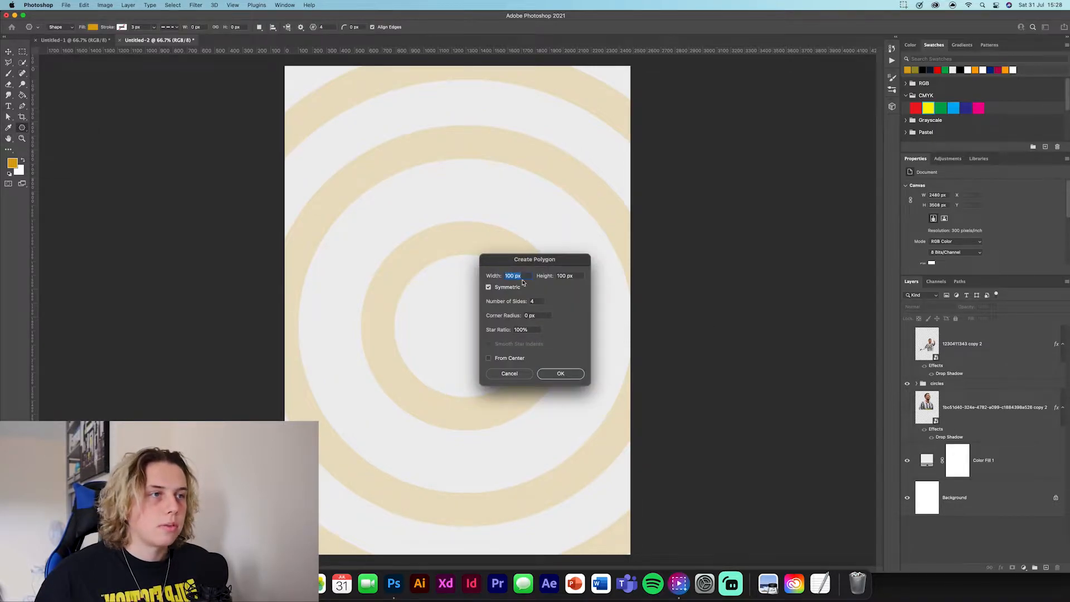
click(561, 372)
drag(485, 274, 623, 419)
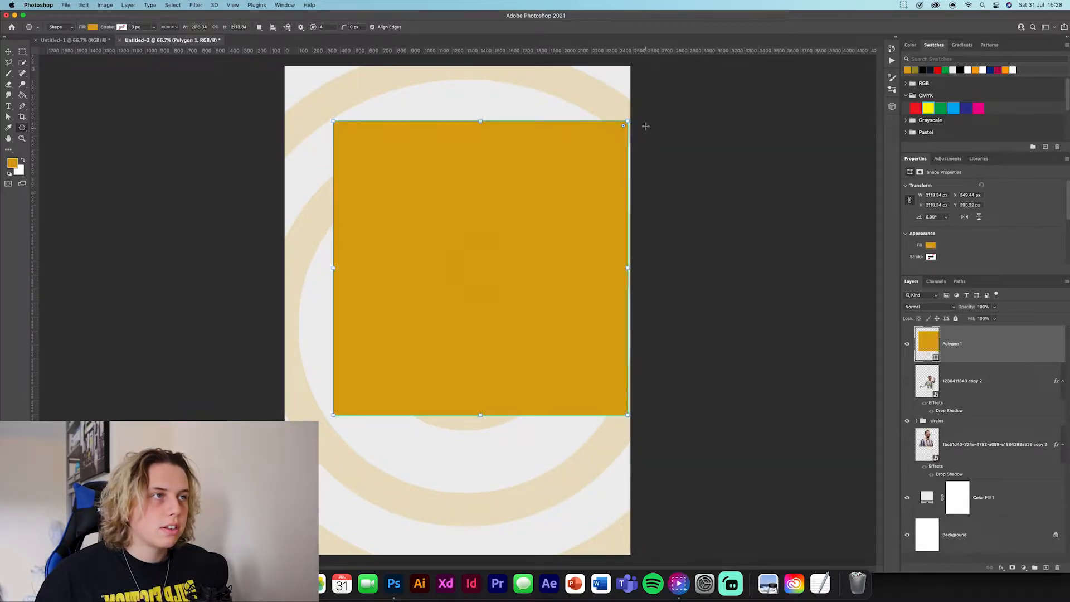
Step: Rotate the square 45° into a diamond, centre it on the page and scale it to about 125% around its centre
drag(633, 118, 686, 273)
click(10, 51)
drag(530, 263, 513, 306)
key(ctrl+t)
drag(665, 310, 717, 310)
click(404, 27)
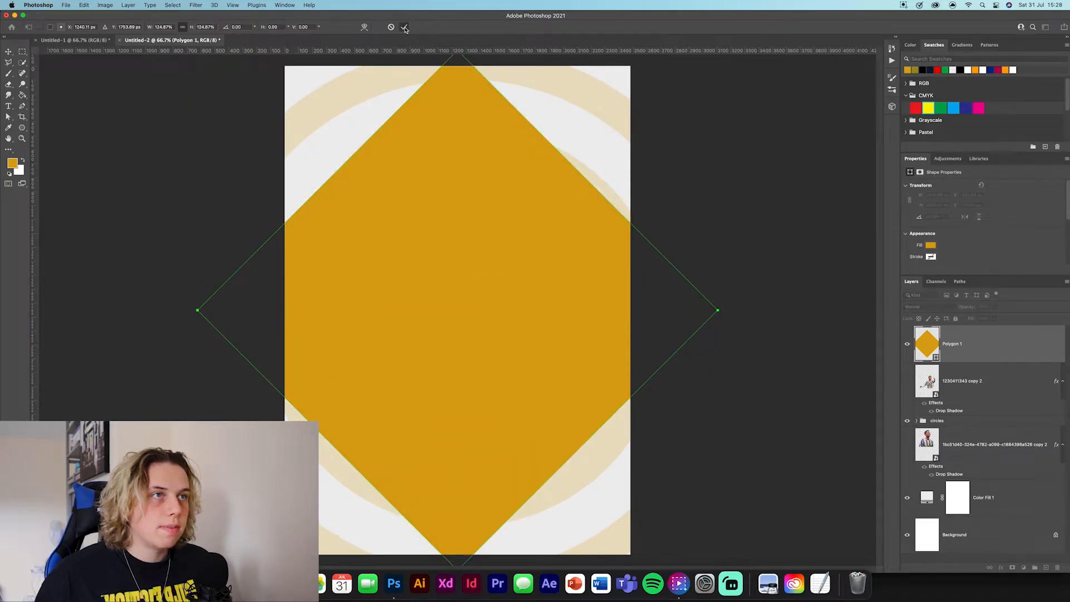
Step: Remove the diamond's fill and give it a solid gold stroke about 10 px wide
click(931, 257)
click(931, 245)
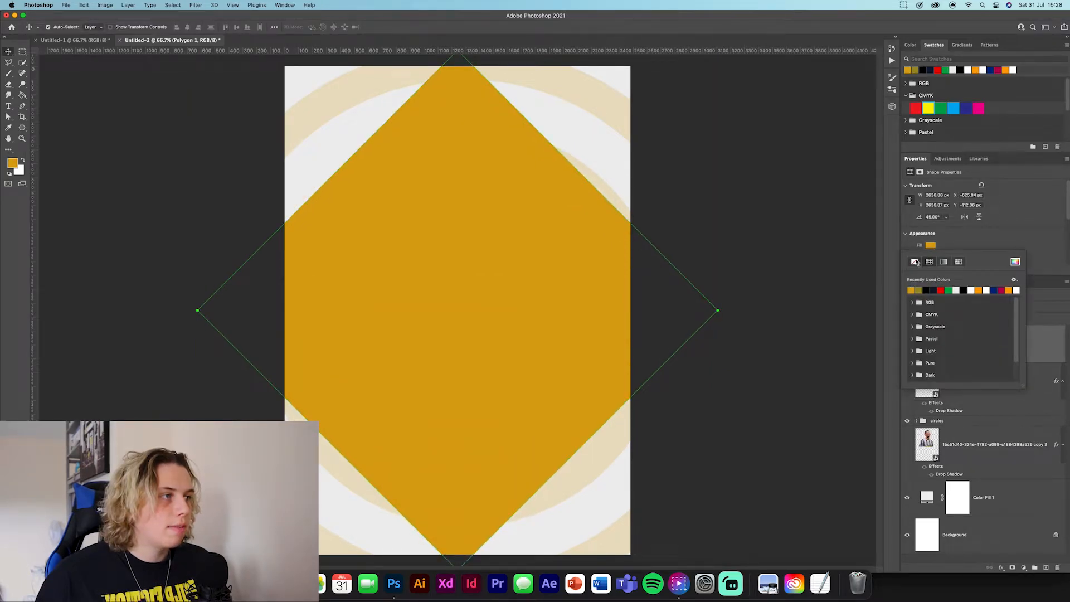
click(915, 261)
click(966, 235)
click(968, 261)
click(964, 289)
click(949, 260)
drag(943, 272, 951, 273)
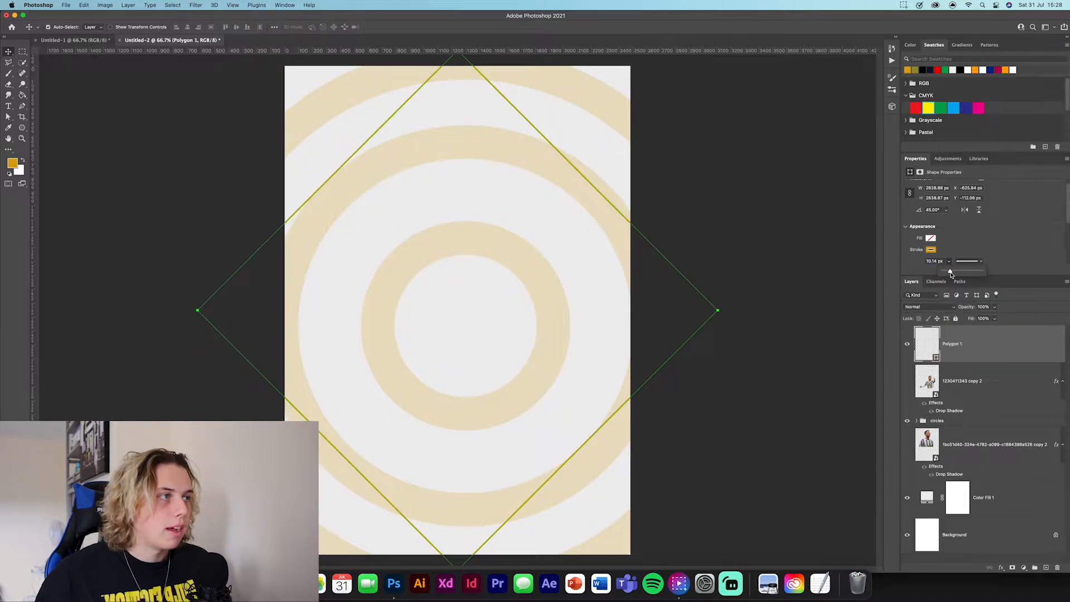
click(805, 301)
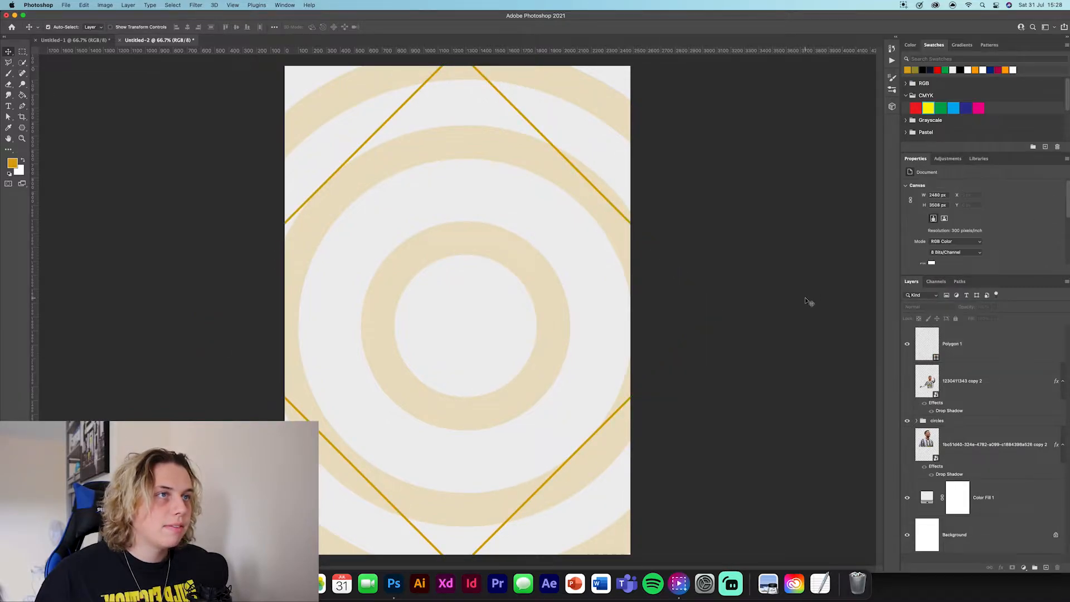
Step: Duplicate the diamond outline and scale the copy down around its centre until its side corners reach the page edges
click(977, 354)
key(super+j)
key(super+t)
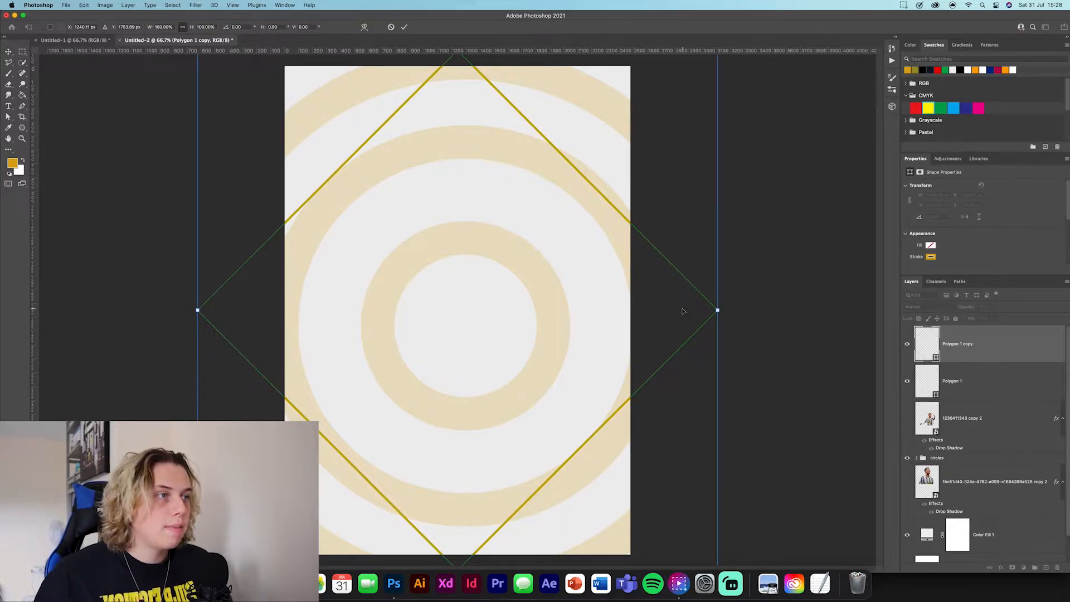
drag(717, 310, 636, 310)
click(406, 27)
Step: Duplicate the second diamond and scale the copy down around its centre as the innermost diamond
key(super+j)
key(super+t)
drag(635, 311, 559, 310)
key(Return)
Step: Group the three diamond layers under the name polgon and lower the group's opacity to a pale gold
shift+click(992, 420)
key(super+g)
double_click(937, 330)
text(polgon)
key(Return)
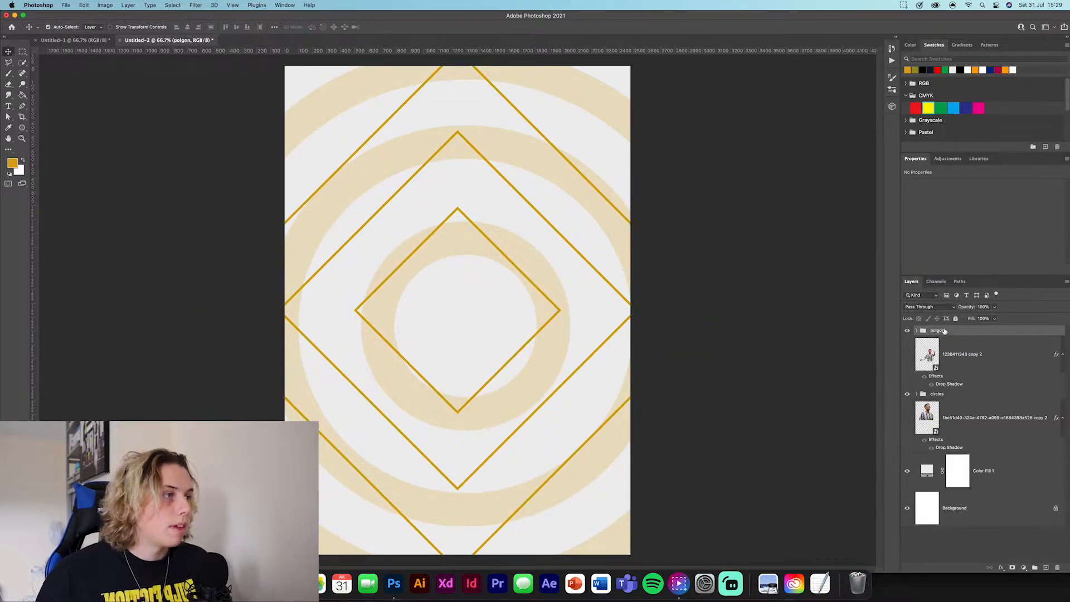
drag(964, 307, 975, 383)
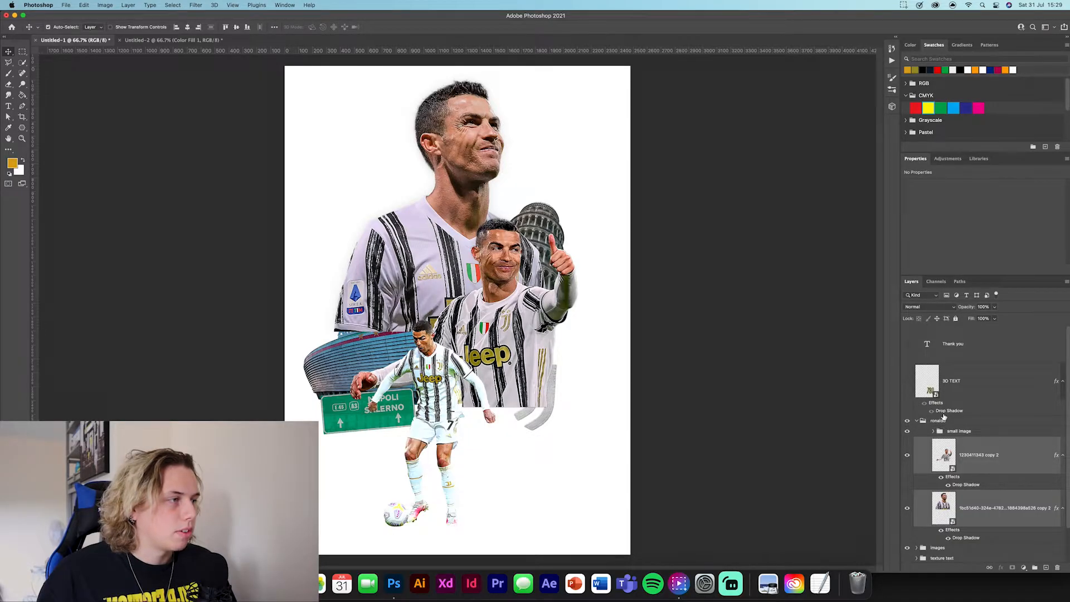
Step: Copy the Soft Light cityscape photo layer from the images group of Untitled-1 into the Untitled-2 poster document
scroll(944, 416, down, 1)
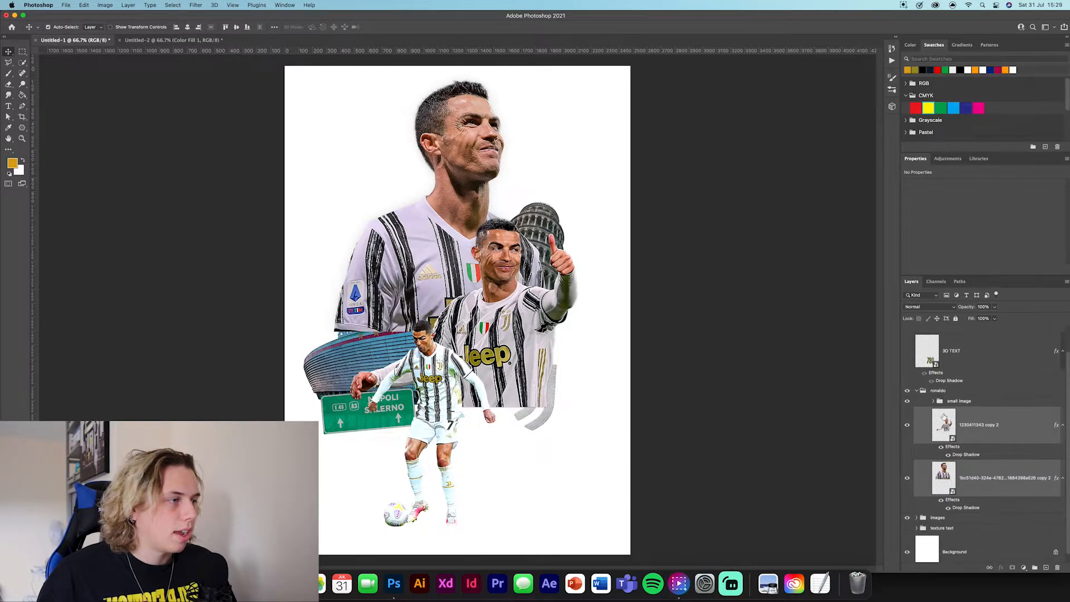
click(916, 517)
scroll(943, 445, down, 3)
click(943, 442)
scroll(943, 442, down, 1)
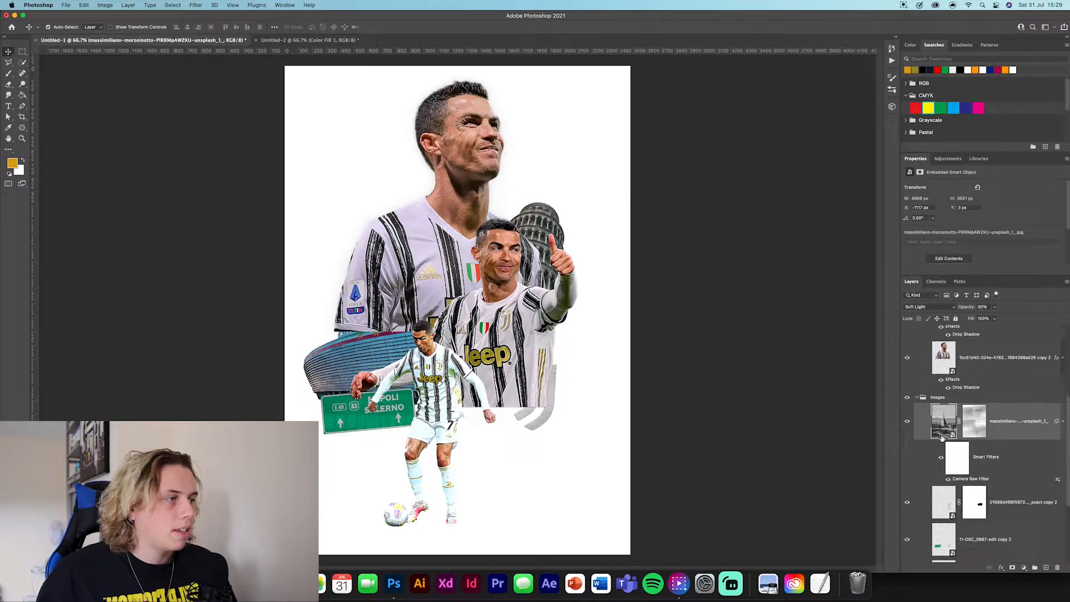
drag(944, 421, 757, 308)
drag(233, 33, 471, 294)
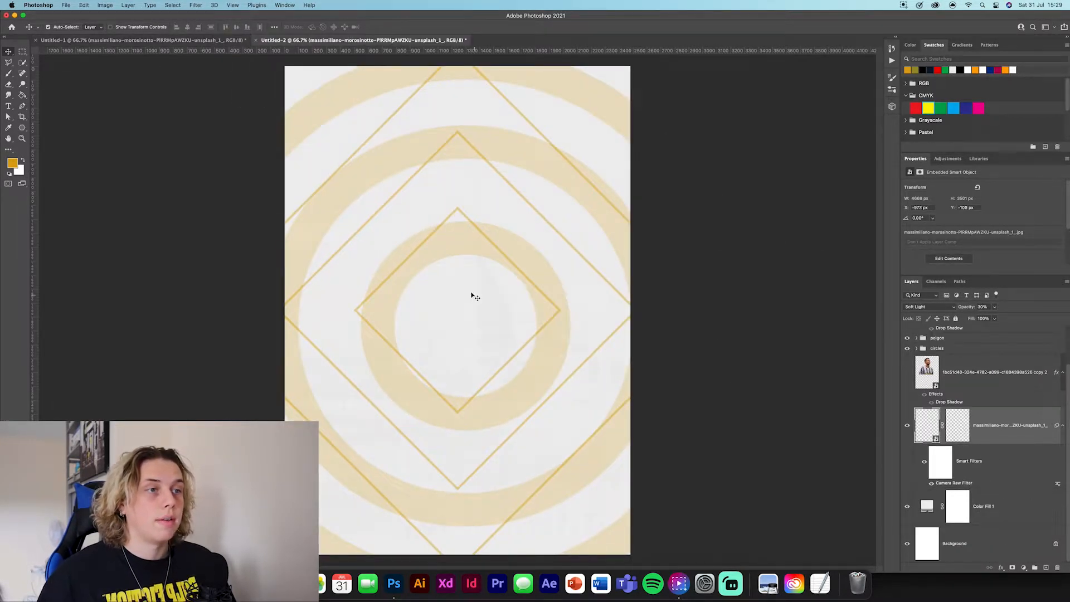
Step: Align the cityscape photo with the page and scale it to about 103% so it covers the whole canvas
key(super+t)
drag(482, 277, 474, 292)
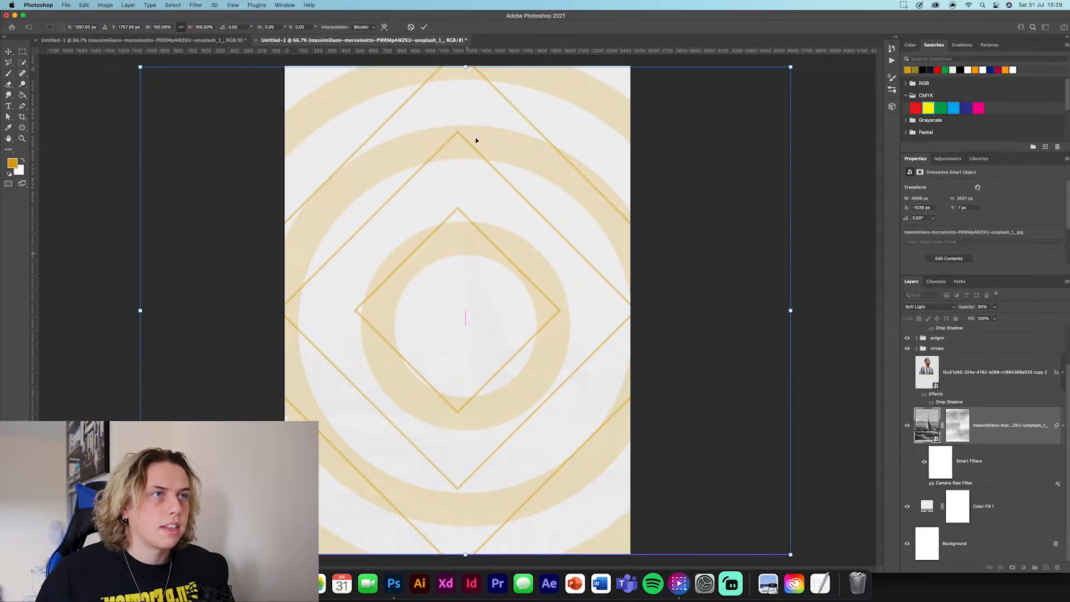
drag(466, 67, 465, 58)
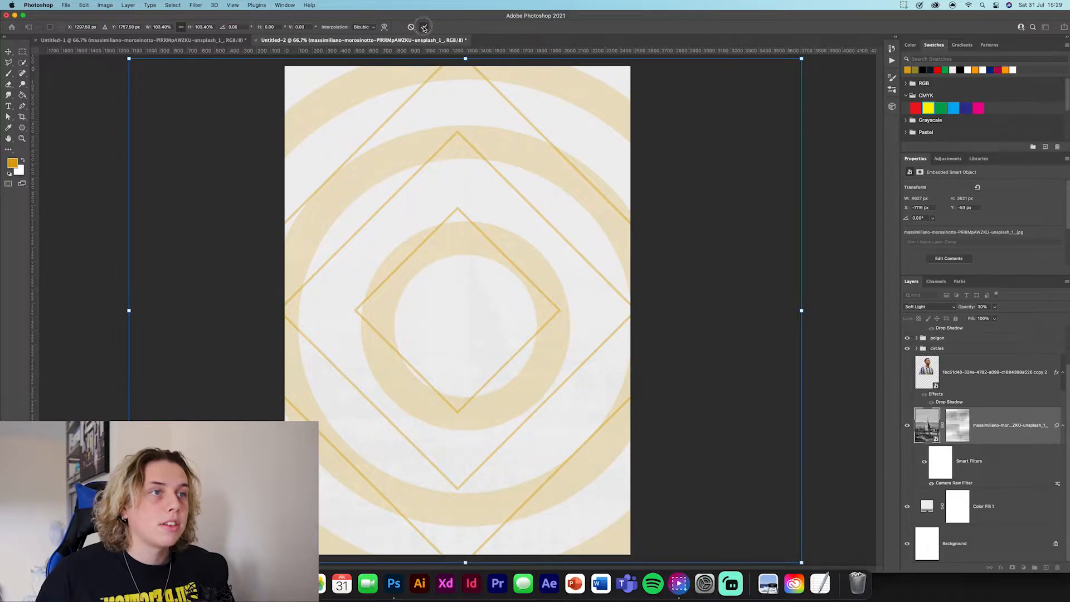
key(Return)
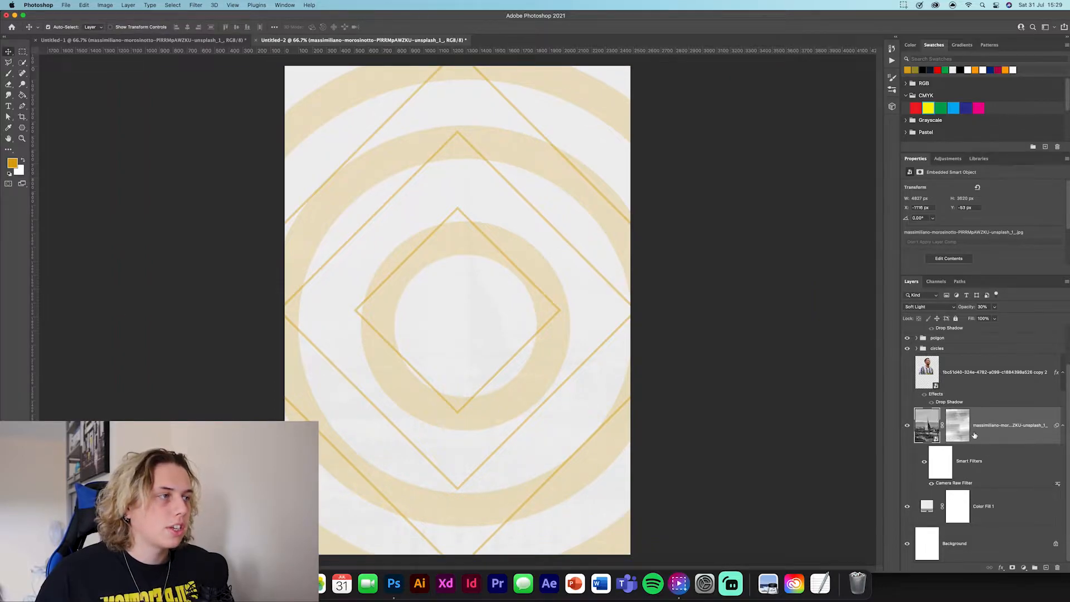
click(947, 307)
click(964, 307)
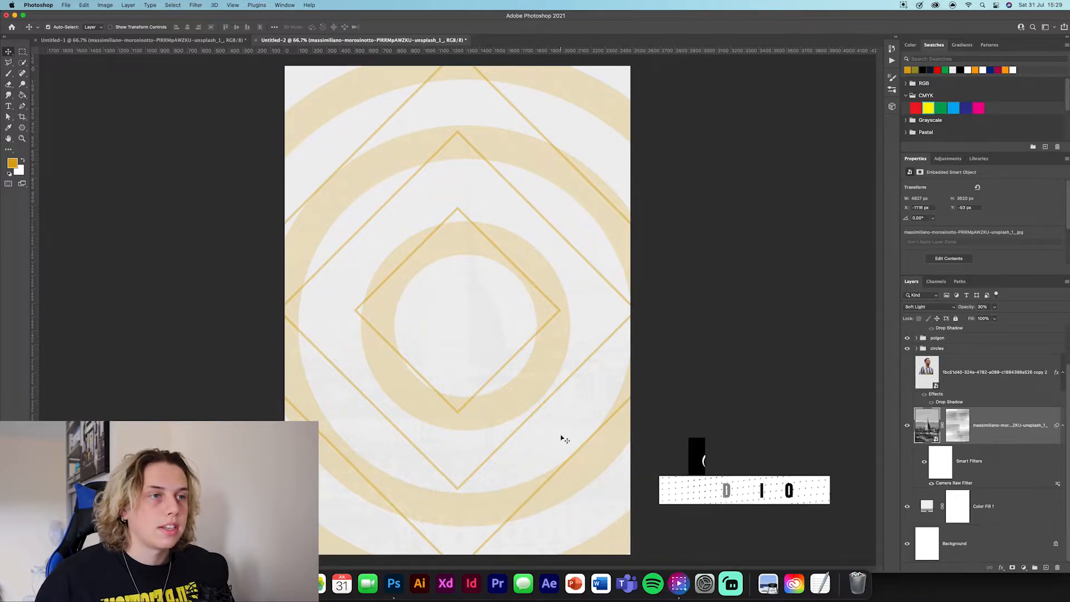
Step: Copy the Juventus logo, road sign, leaning tower and stadium layers from Untitled-1 into the Untitled-2 poster
click(196, 40)
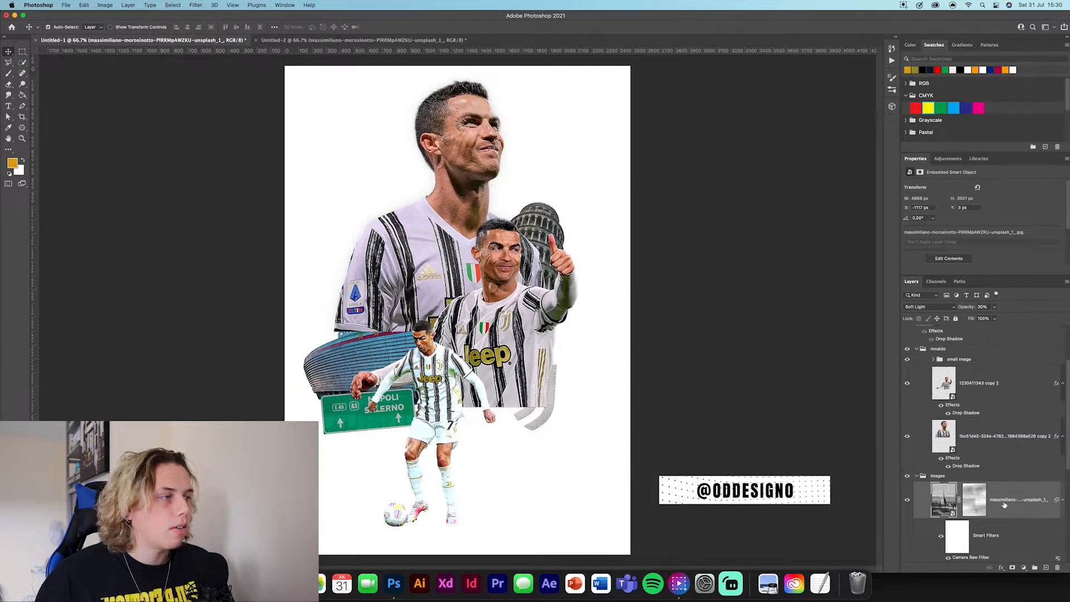
scroll(1001, 503, down, 1)
click(983, 482)
scroll(1003, 490, up, 2)
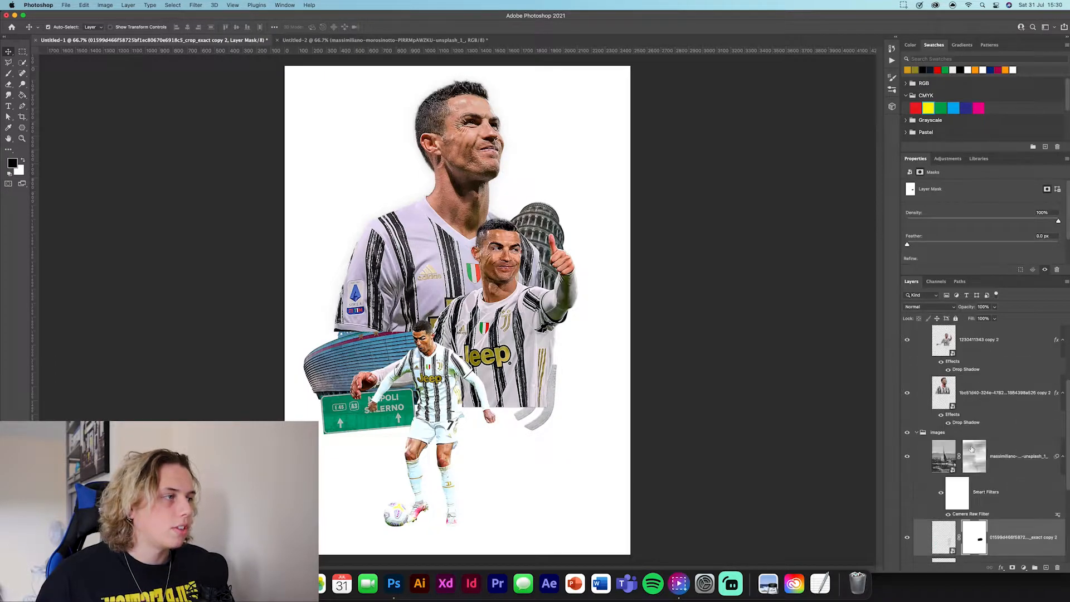
scroll(970, 456, down, 3)
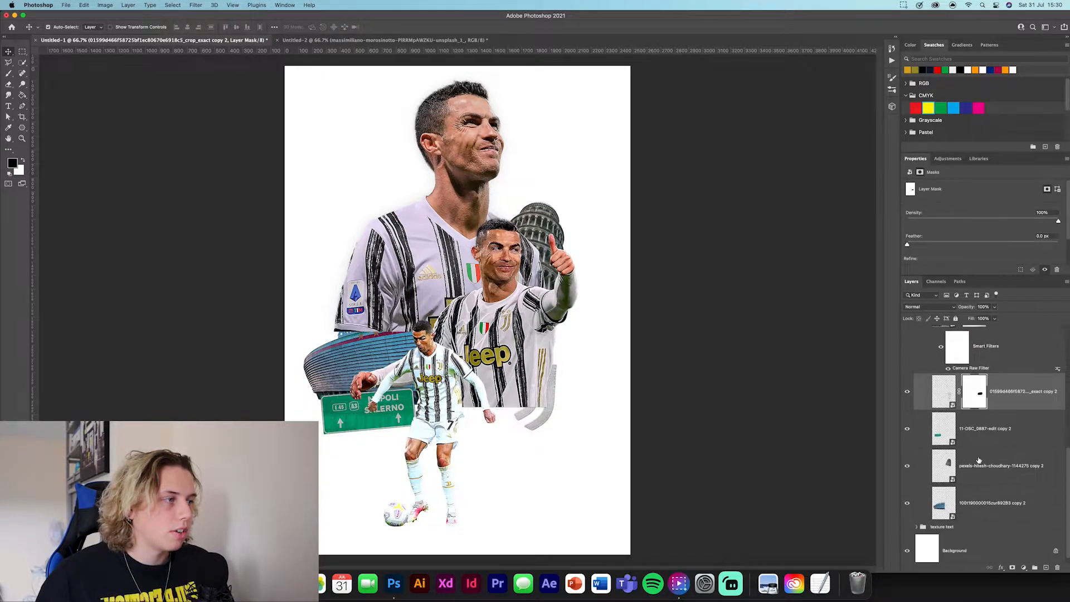
shift+click(1013, 508)
drag(1013, 509, 485, 310)
Step: Shift the four copied images together towards the page's left side and bring their layers above all others
key(ctrl+t)
drag(556, 329, 513, 330)
click(424, 27)
scroll(998, 365, up, 3)
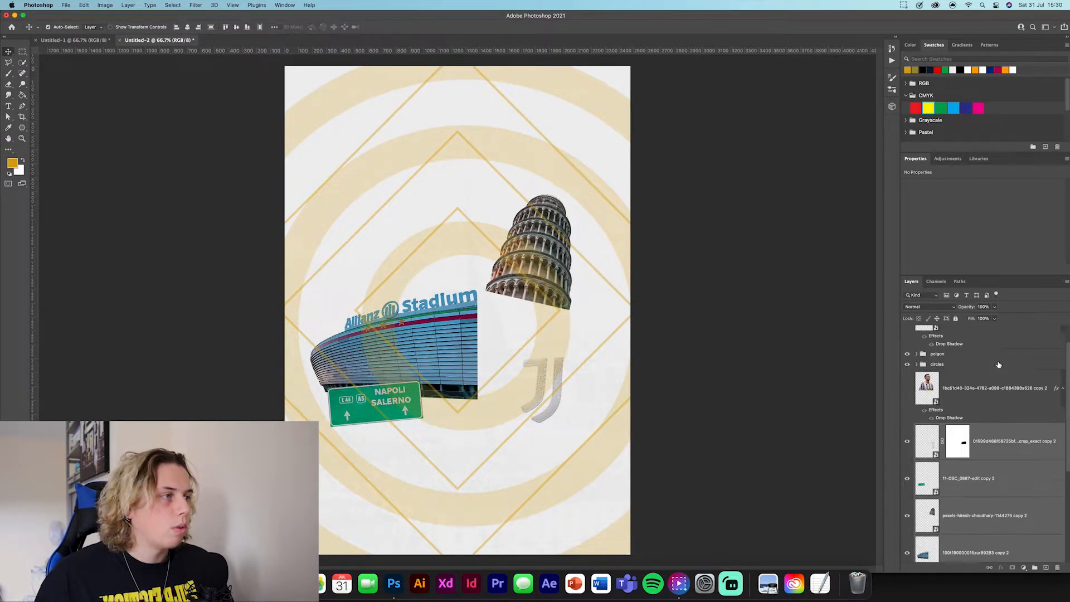
drag(996, 441, 995, 334)
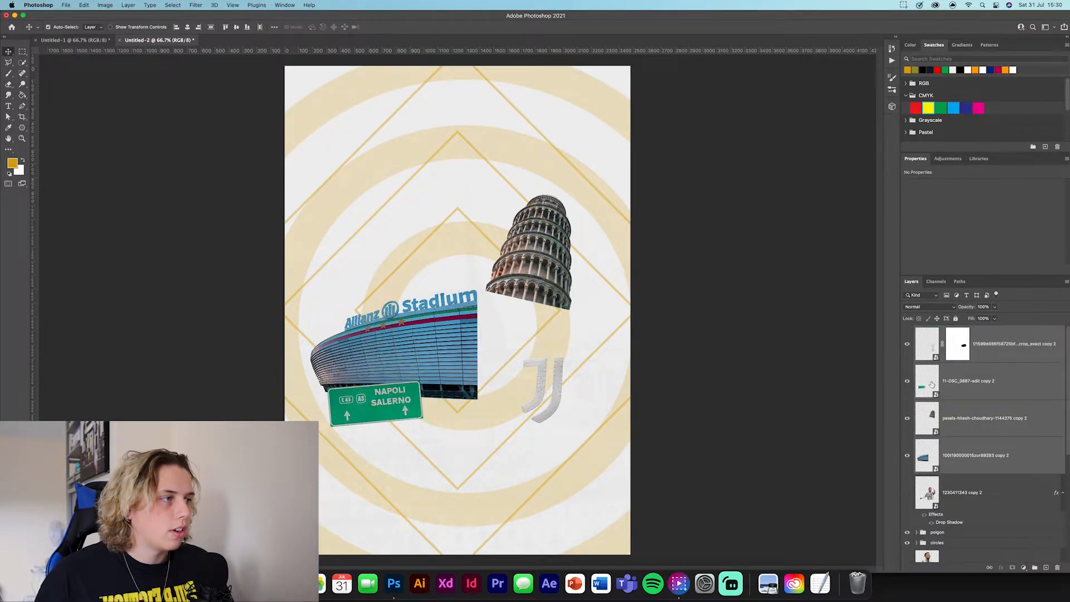
Step: Show both player cutouts again, and place the leaning tower behind the thumbs-up cutout, nudging it slightly left
click(1008, 467)
scroll(952, 483, down, 2)
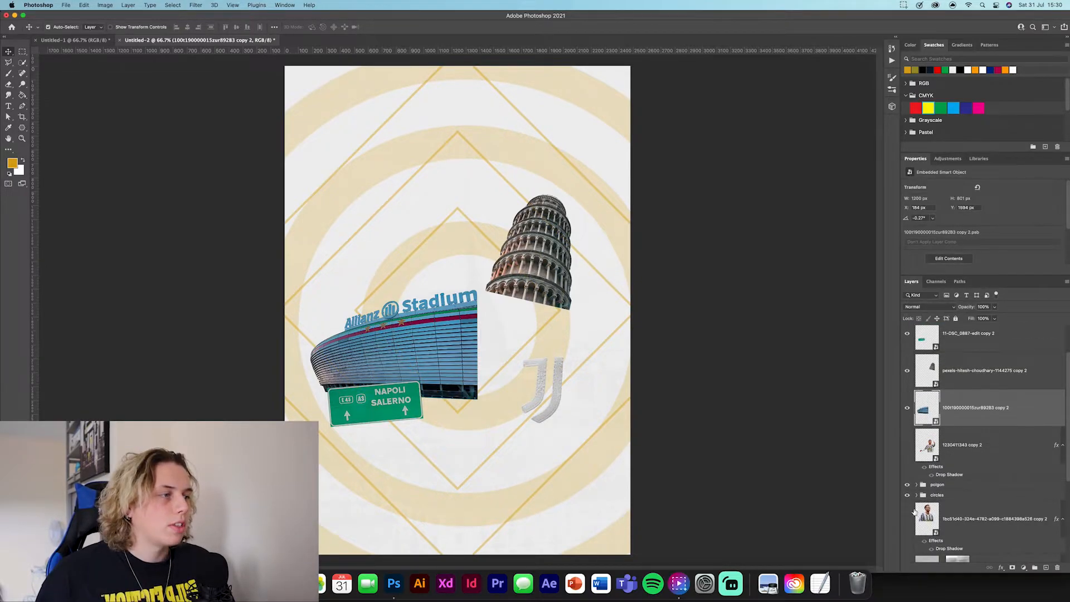
click(906, 518)
click(906, 445)
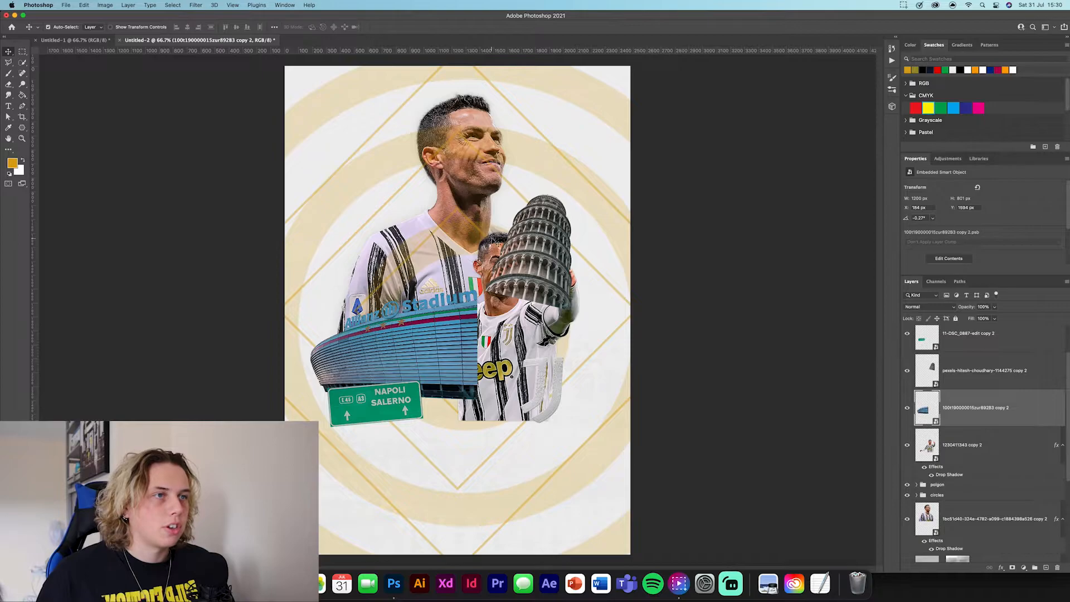
drag(992, 371, 984, 479)
mouse_move(595, 257)
mouse_down()
mouse_move(574, 227)
mouse_move(584, 217)
mouse_move(590, 253)
mouse_up()
Step: Move the polgon and circles groups below the large portrait layer so no lines cross the player
click(958, 485)
shift+click(962, 495)
mouse_move(962, 495)
mouse_down()
mouse_move(964, 535)
mouse_move(954, 487)
mouse_up()
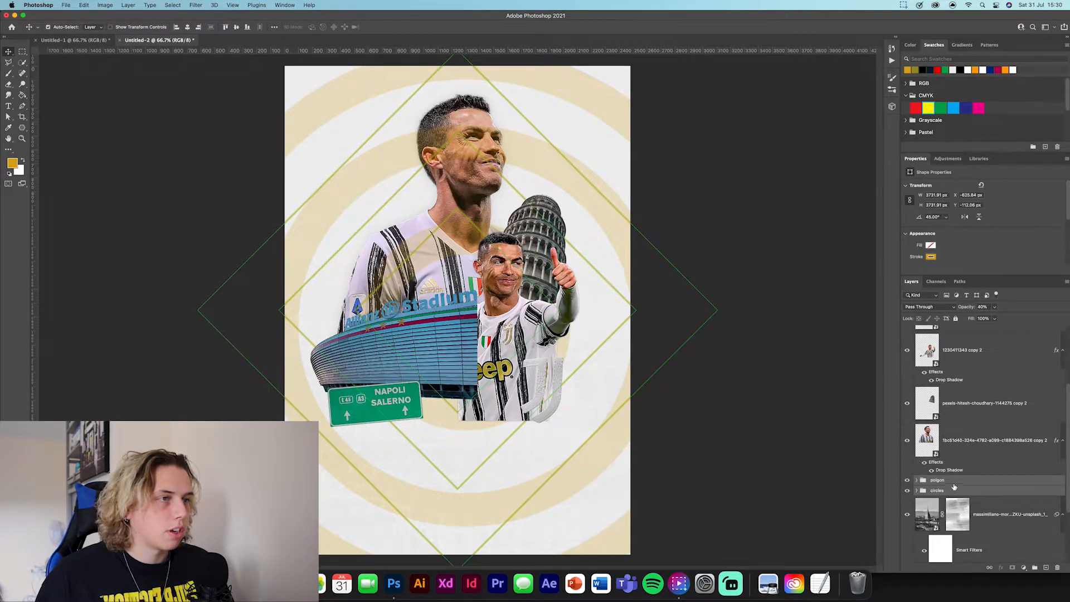
click(754, 370)
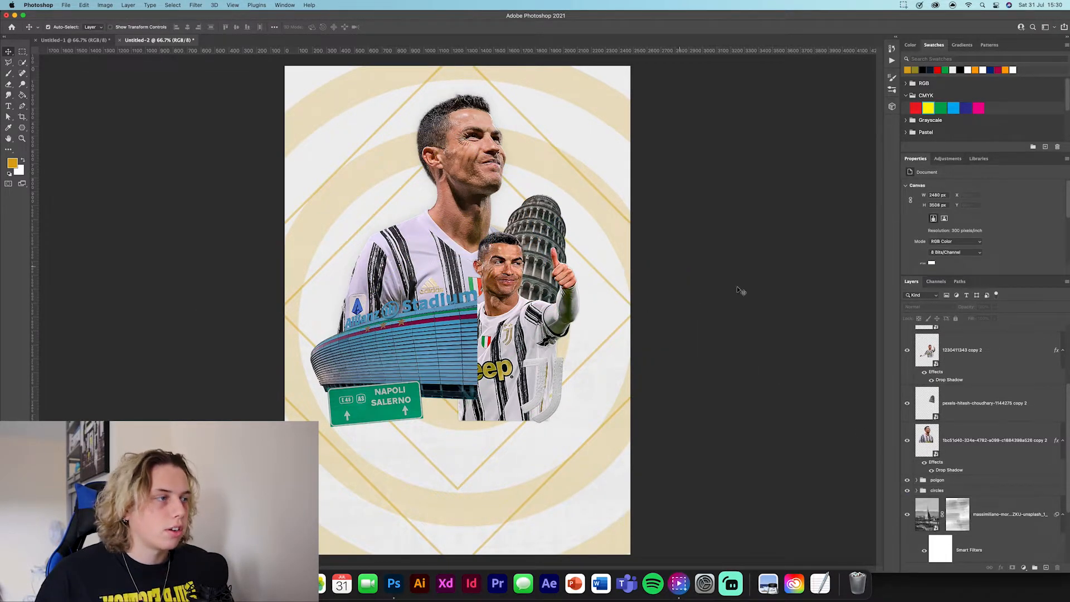
Step: Move the stadium layer behind the thumbs-up cutout and shift the stadium right to X 240 px
scroll(958, 423, up, 3)
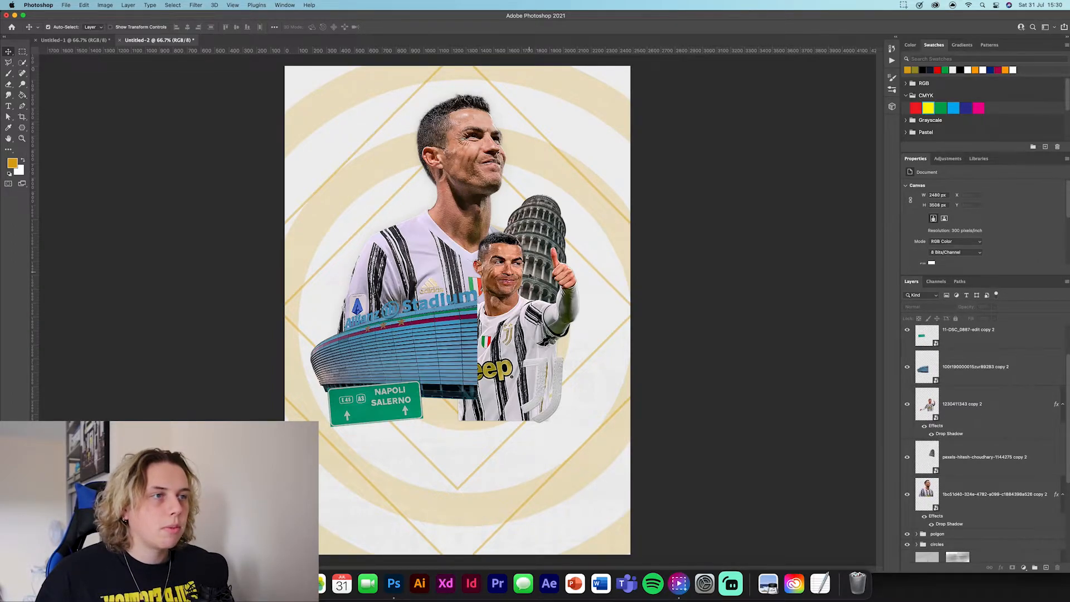
click(985, 384)
drag(985, 383, 985, 440)
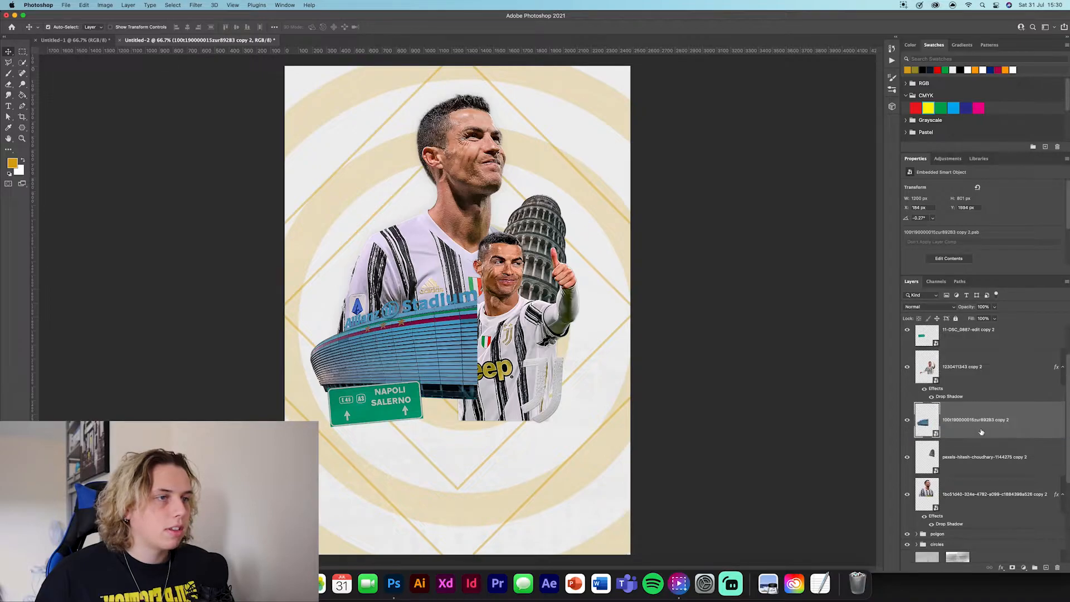
key(ctrl+t)
drag(420, 324, 428, 316)
click(411, 27)
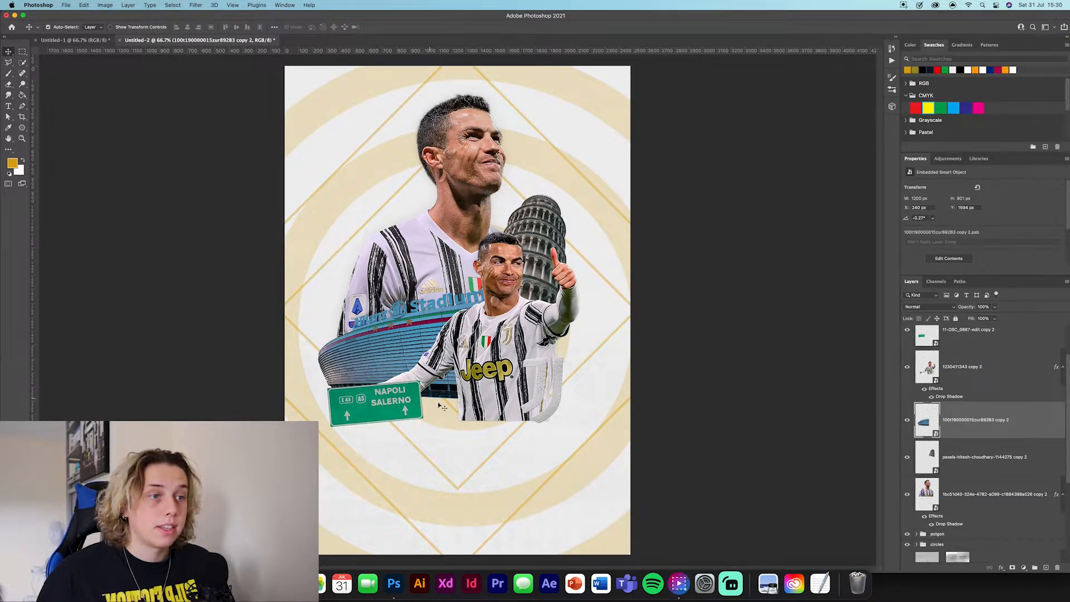
Step: Place the road sign behind the thumbs-up cutout, scale it to about 143% and position it under the player's hand
drag(957, 336, 981, 403)
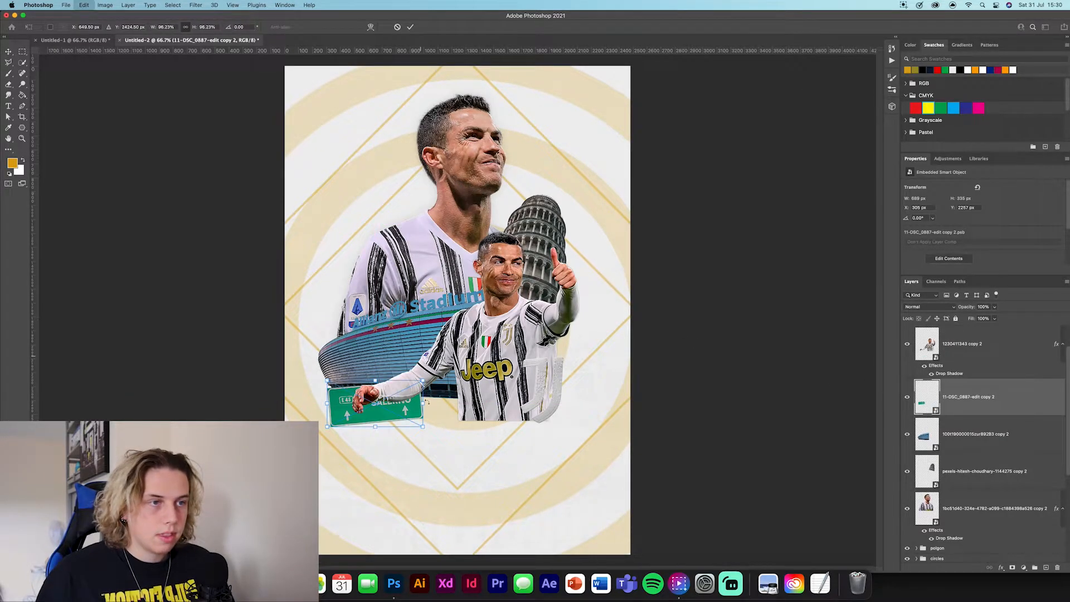
key(super+t)
drag(422, 427, 447, 438)
drag(418, 403, 433, 411)
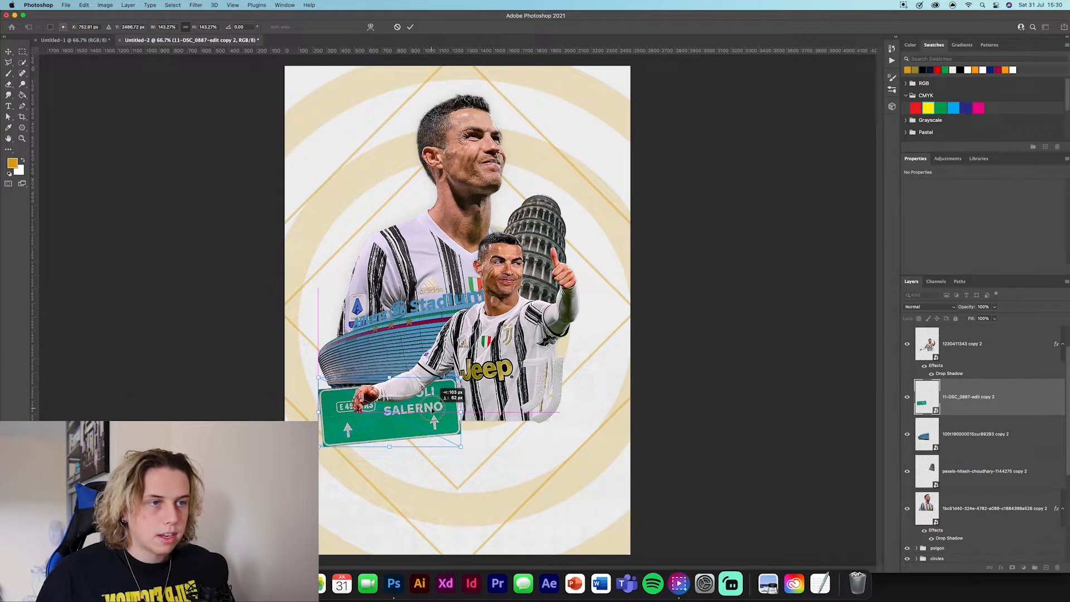
click(410, 26)
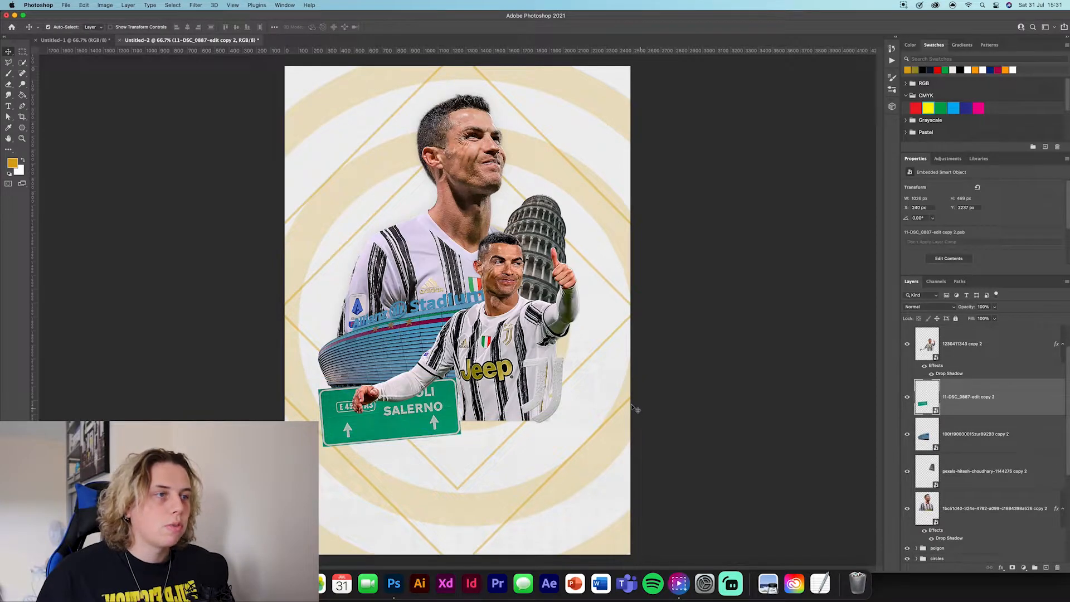
Step: Scale the Juventus logo to about 116% and place it lower, overlapping the bottom edge of the thumbs-up player's shirt
click(560, 389)
key(super+t)
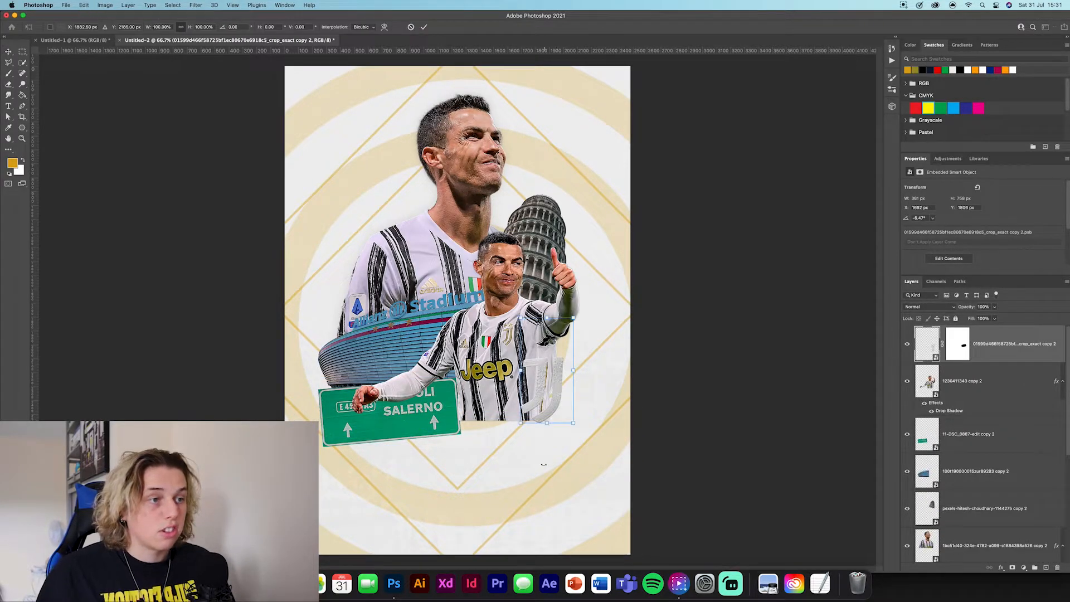
drag(549, 424, 541, 446)
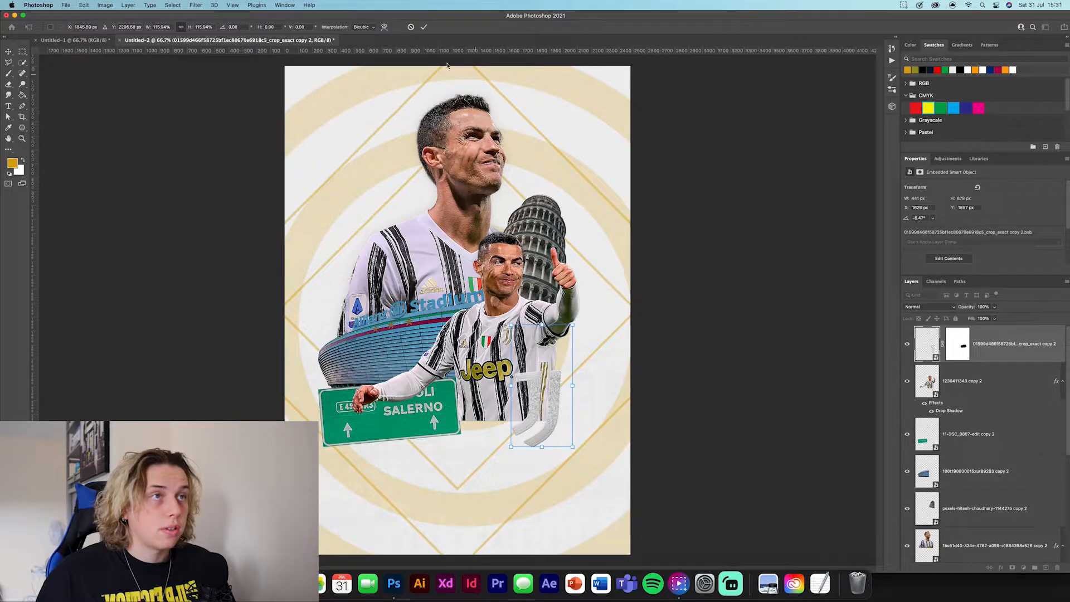
click(424, 27)
click(702, 381)
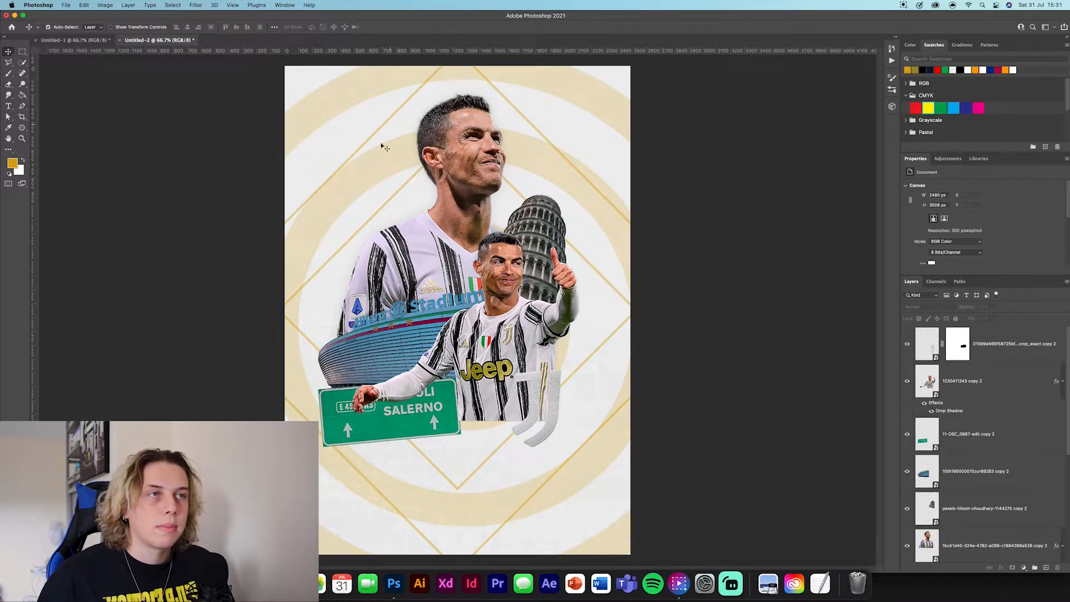
Step: In the Untitled-1 document, expand the texture text group and make it visible
click(110, 40)
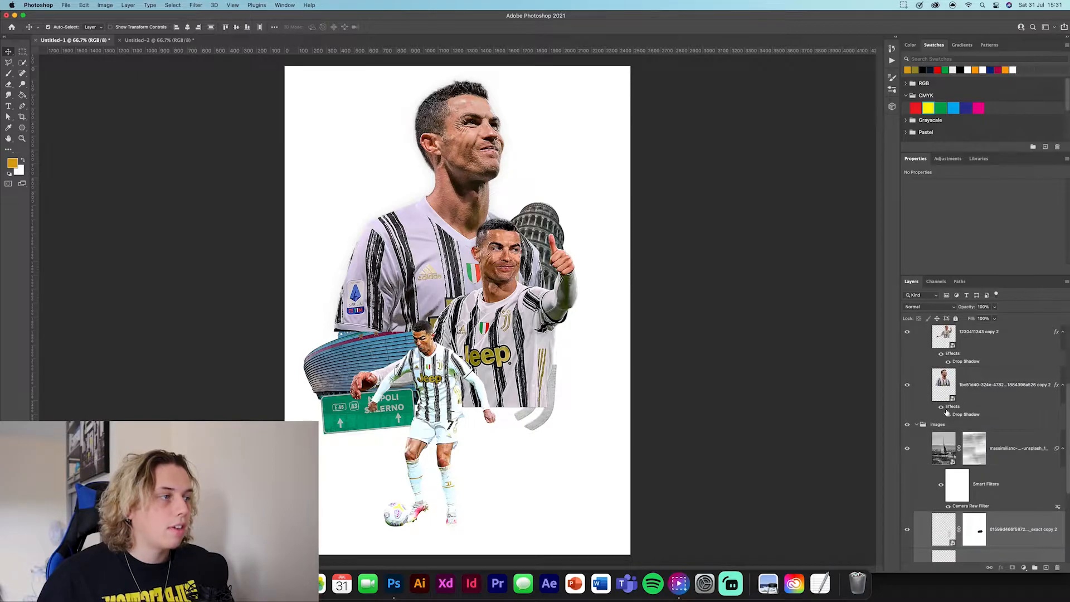
scroll(942, 451, down, 5)
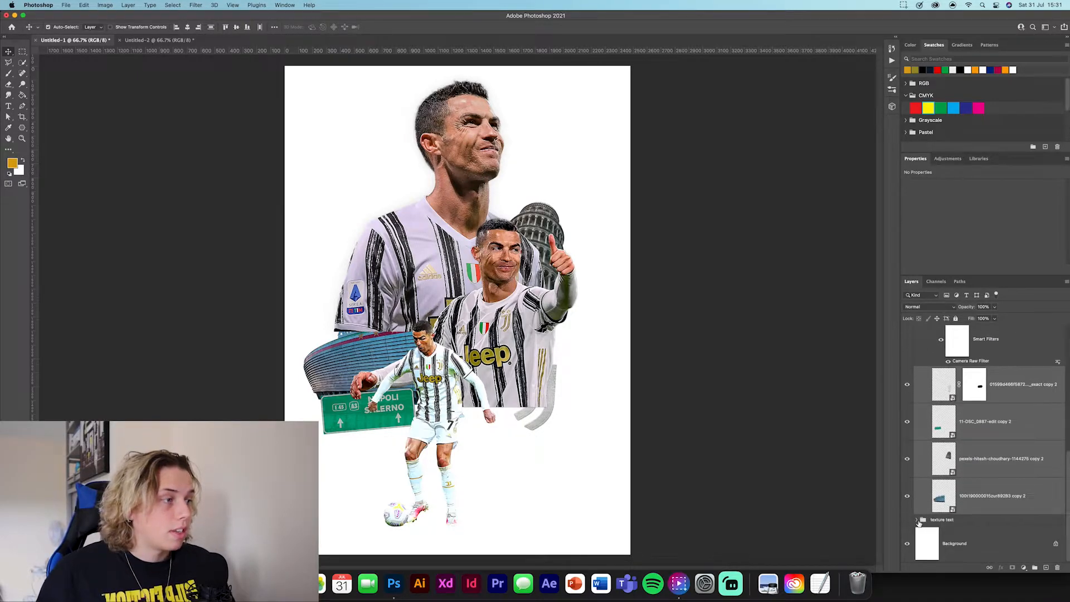
click(918, 520)
scroll(982, 456, down, 2)
click(906, 459)
scroll(1025, 468, down, 2)
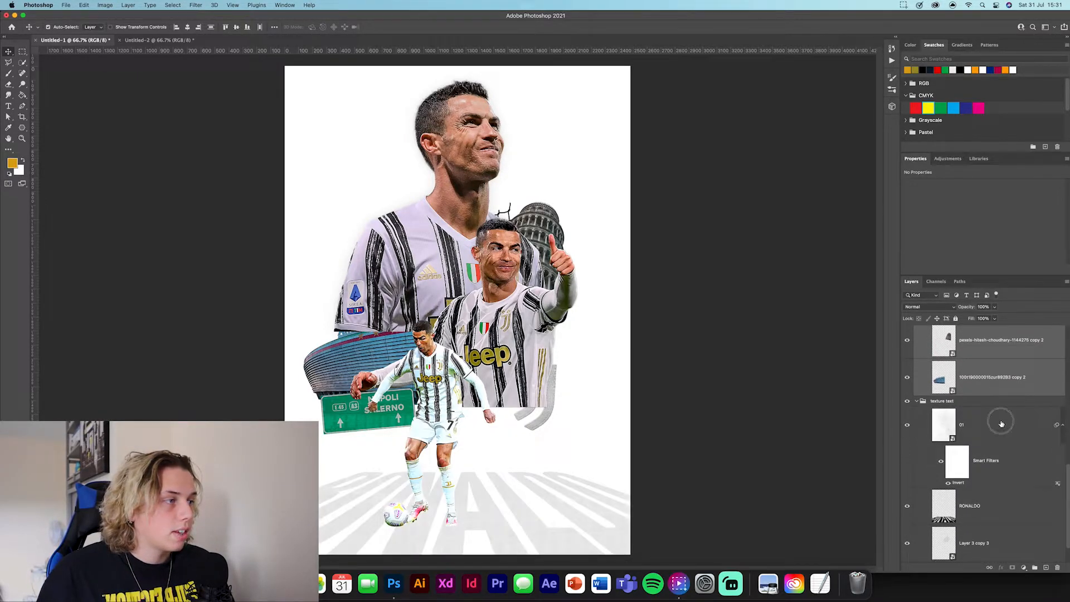
Step: Copy the 01 paper texture layer into Untitled-2, fit it over the page and place it directly below the large portrait layer
click(1001, 424)
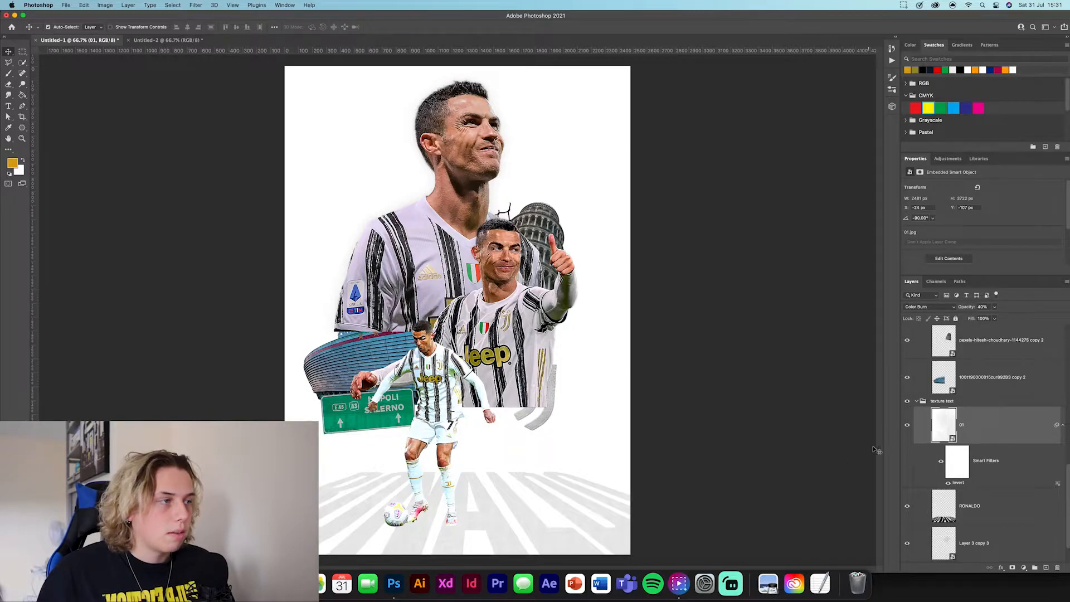
drag(972, 425, 477, 293)
click(409, 27)
drag(1001, 353, 984, 501)
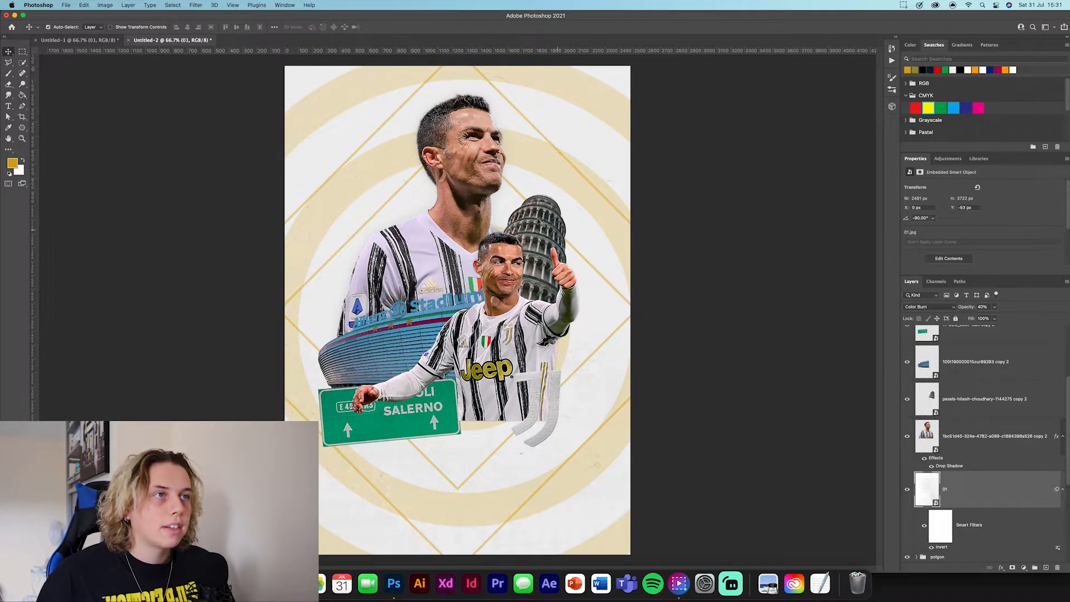
Step: Copy the small image group from Untitled-1 into Untitled-2 and bring it to the front of all layers
click(78, 40)
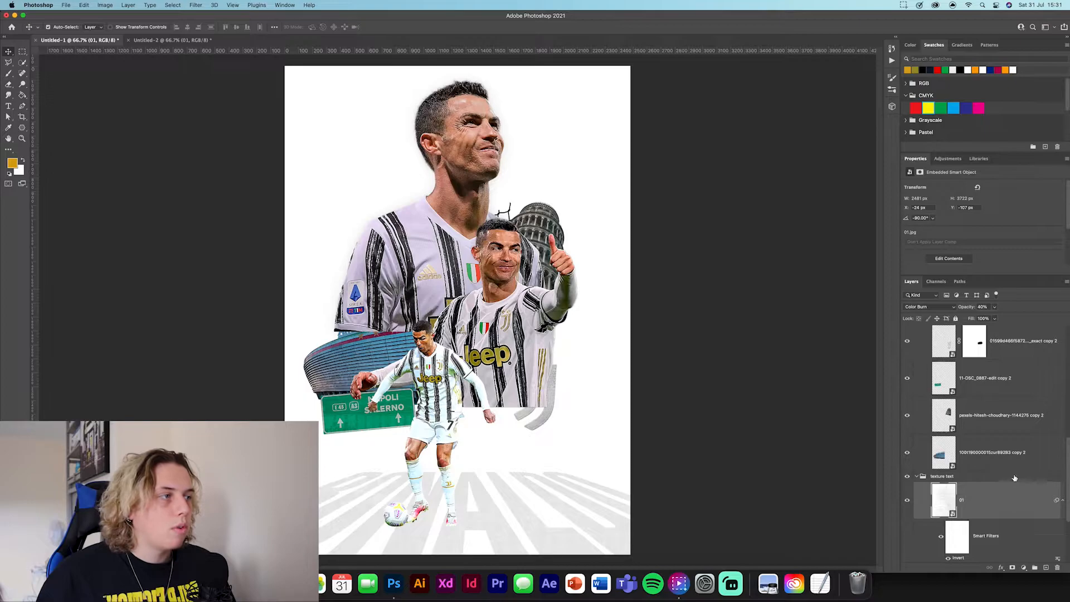
click(917, 528)
scroll(979, 397, down, 5)
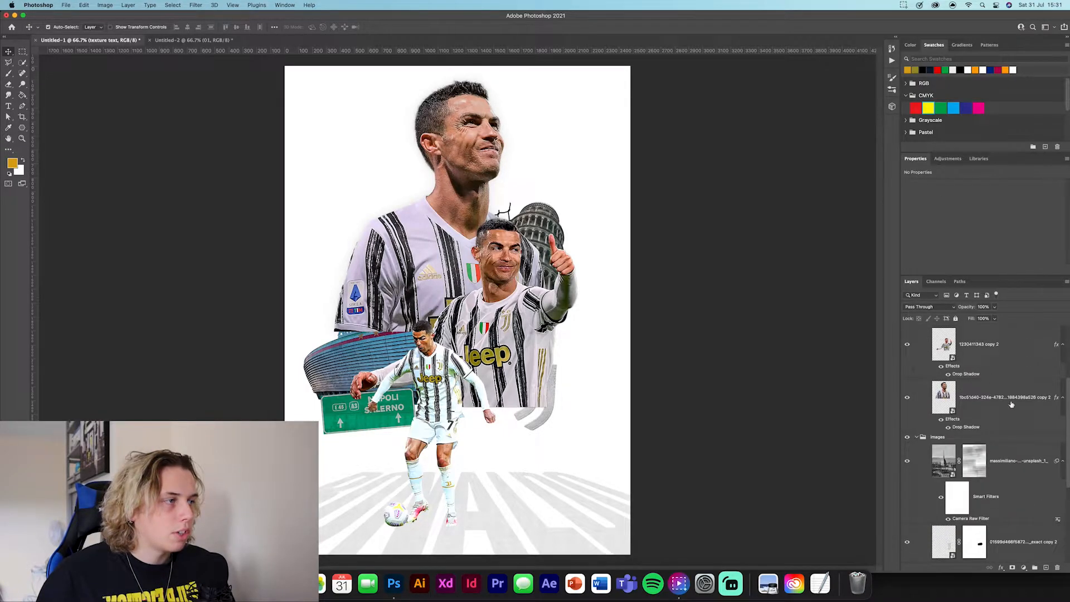
drag(979, 419, 459, 388)
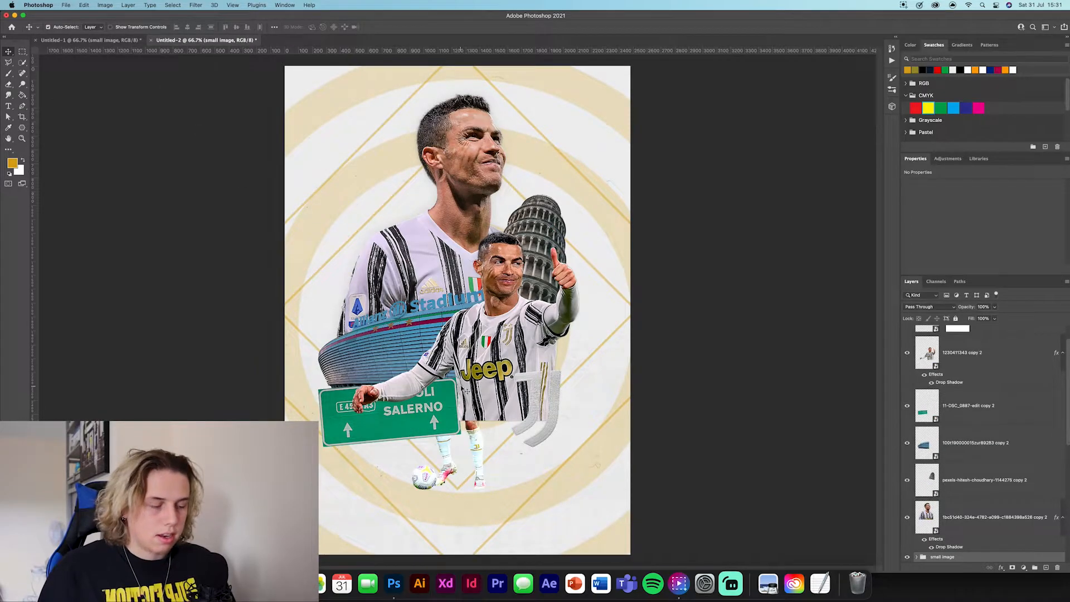
key(super+t)
drag(985, 557, 954, 333)
Step: Shift the full-body player with the ball slightly down so his feet stand near the poster's lower edge
key(super+t)
drag(487, 358, 489, 397)
click(424, 26)
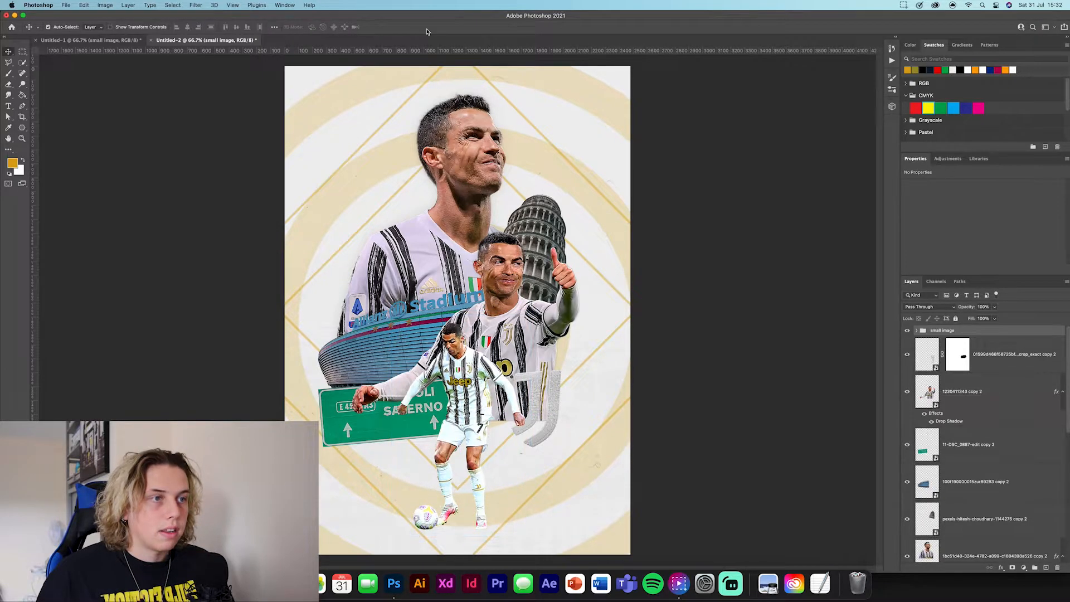
click(680, 350)
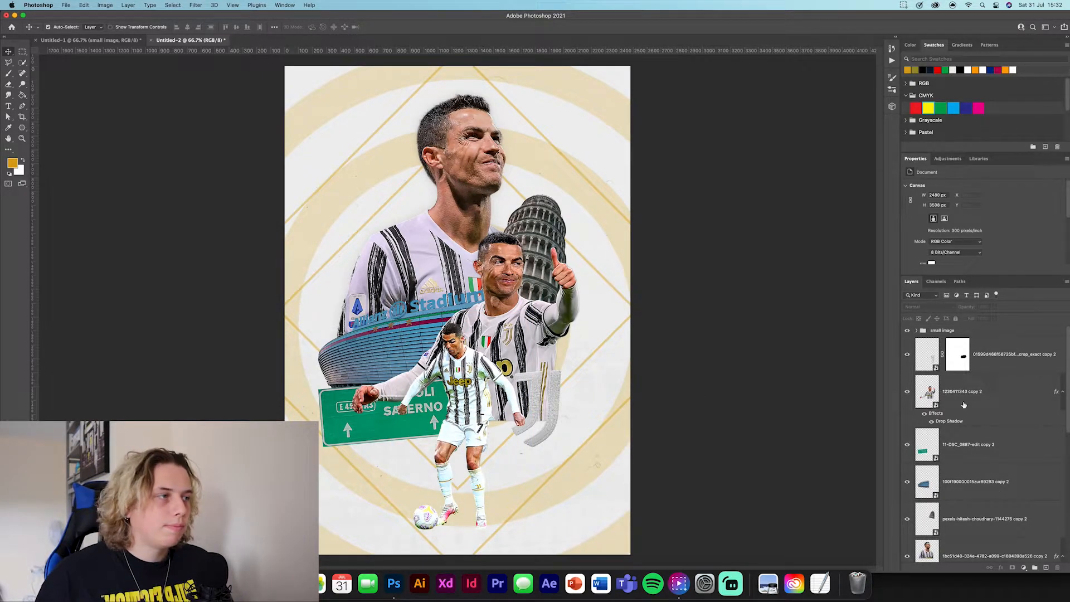
click(915, 330)
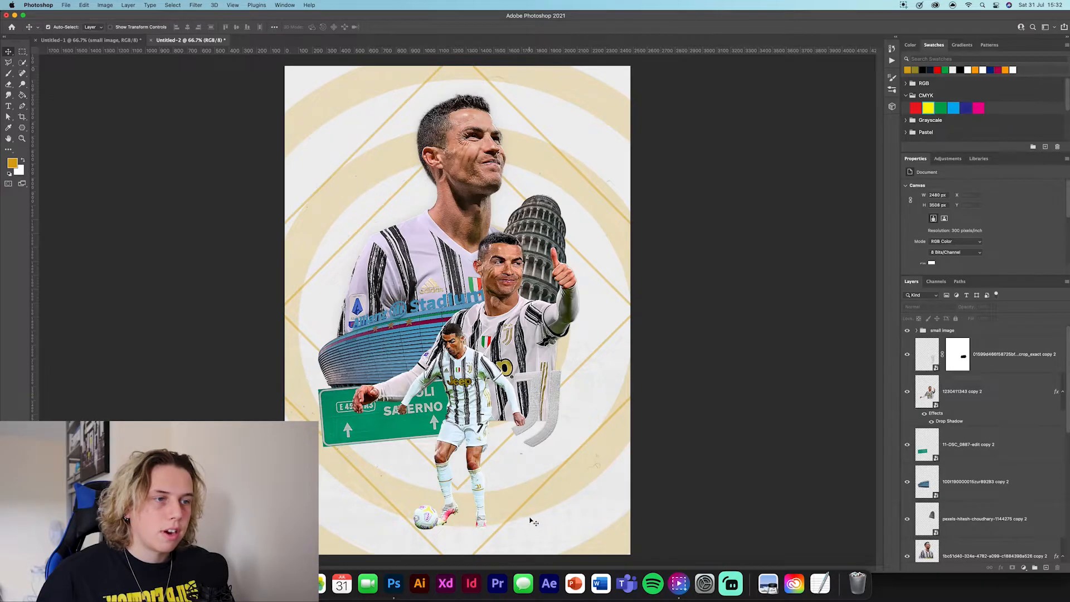
Step: Add a new empty layer between the small image group and the Juventus logo layer
click(991, 404)
click(1010, 367)
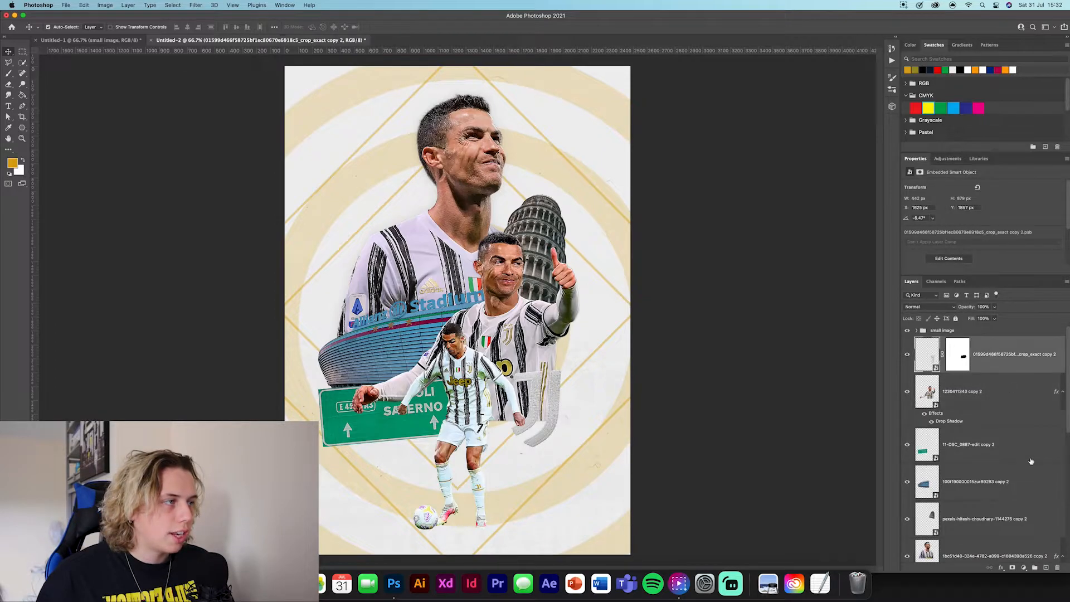
key(super+alt+shift+n)
Step: Set up a Soft Round brush at 100 px with black as the foreground colour and 10% opacity
click(8, 76)
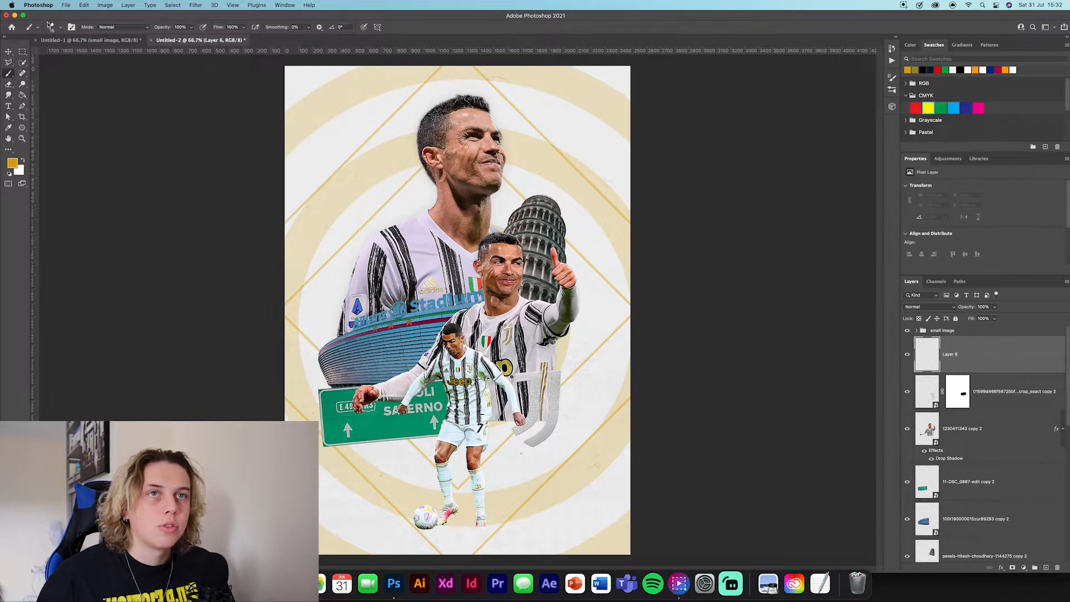
click(52, 27)
click(31, 104)
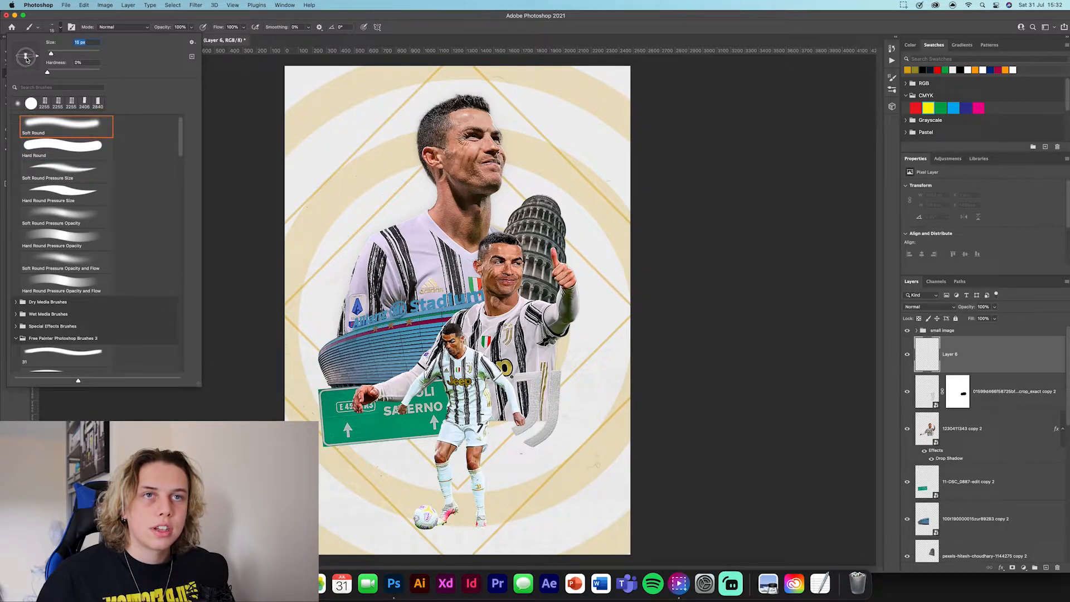
key(Return)
click(10, 174)
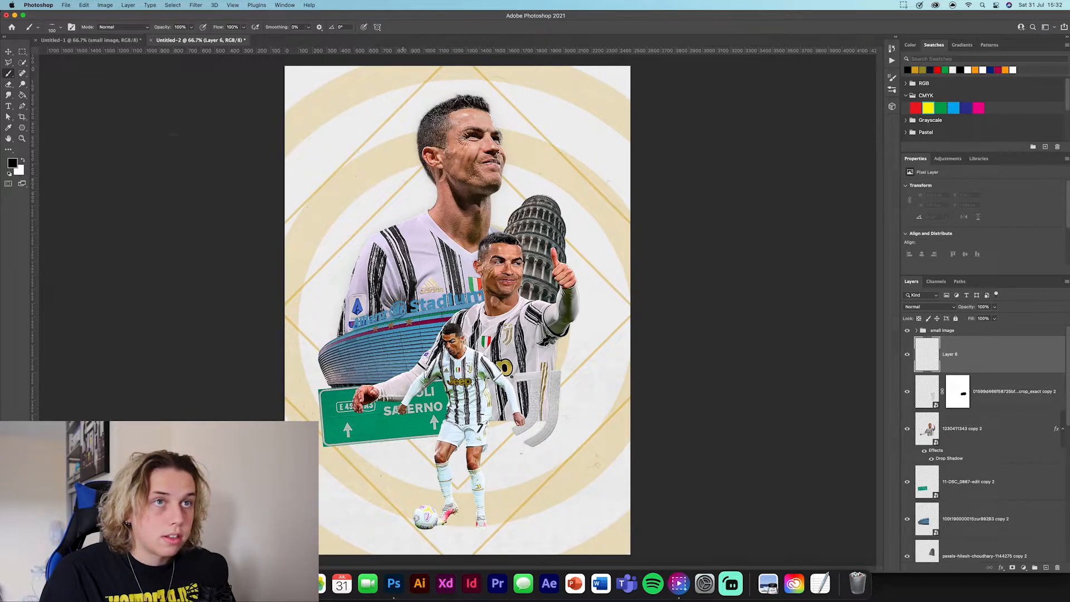
drag(158, 29, 122, 33)
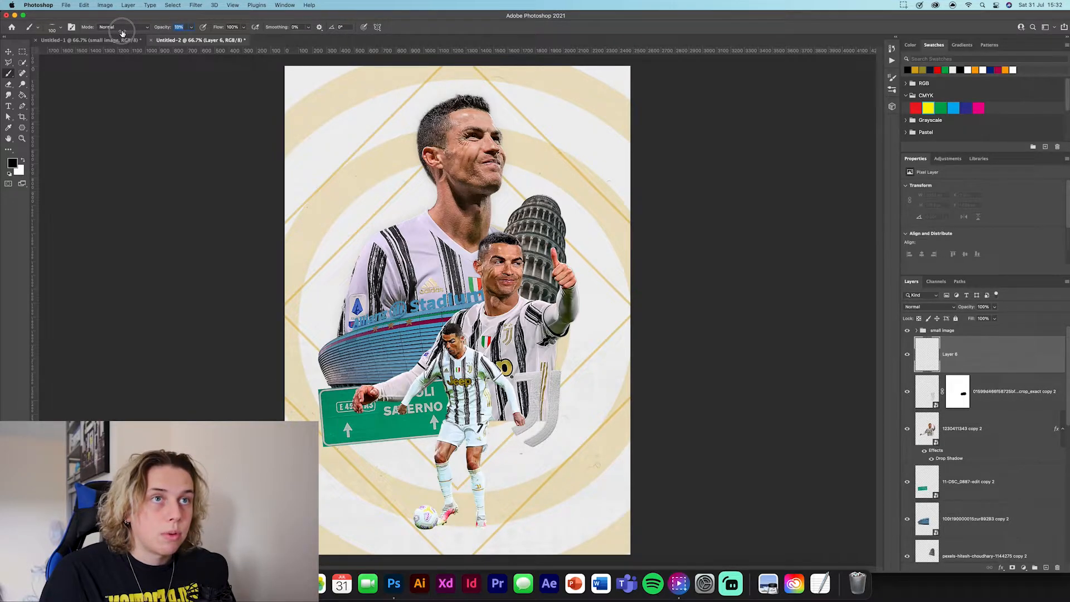
Step: Paint a soft ground shadow beneath the ball and the full-body player's feet, widening it with a larger brush
mouse_move(434, 526)
mouse_down()
mouse_move(454, 528)
mouse_move(426, 529)
mouse_move(483, 529)
mouse_up()
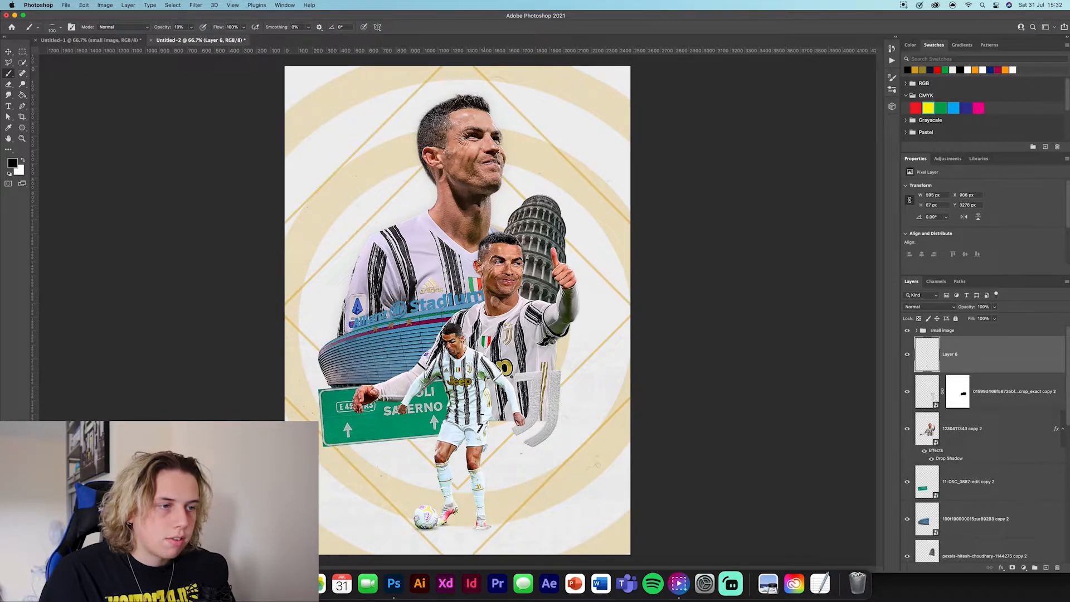
mouse_move(463, 527)
mouse_down()
mouse_move(491, 518)
mouse_move(440, 520)
mouse_move(530, 521)
mouse_move(501, 521)
mouse_up()
key(bracketright)
key(bracketright)
key(v)
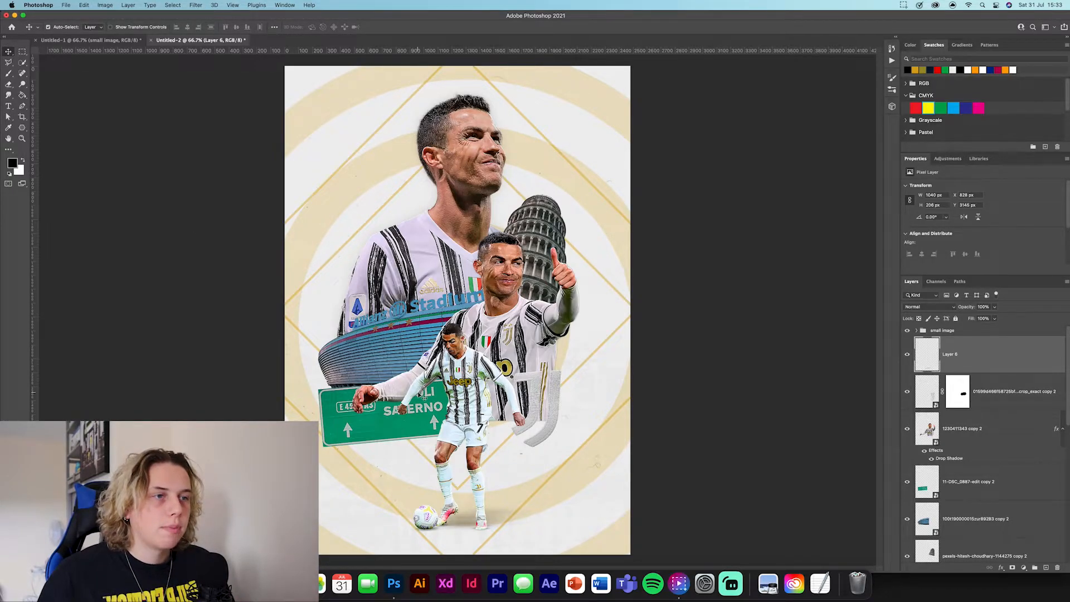
Step: Add a Gradient Map adjustment above the Leaning Tower layer and clip it to the tower
click(546, 246)
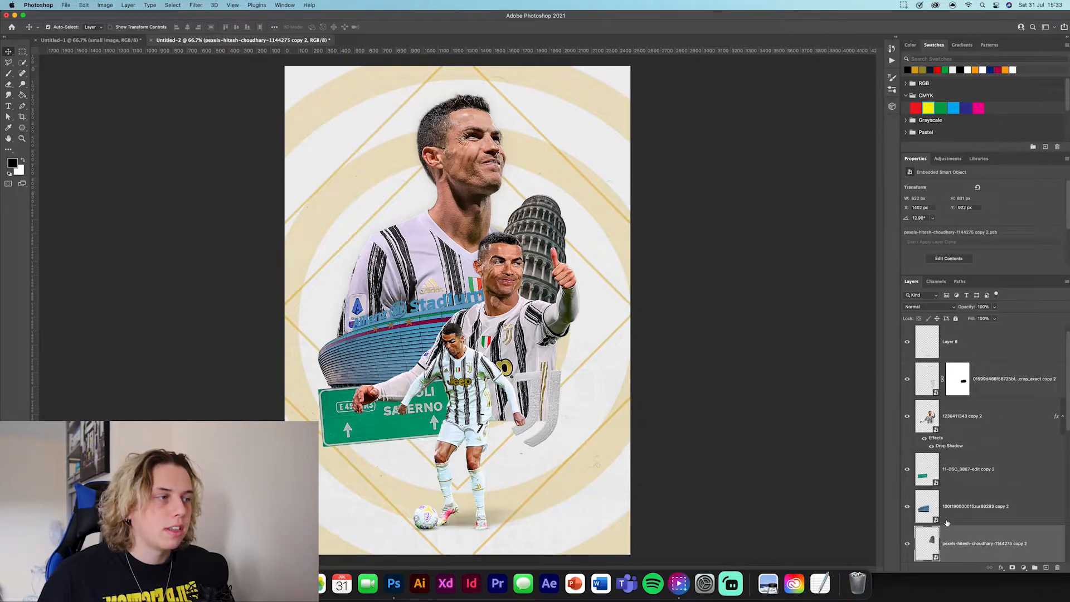
scroll(947, 522, down, 2)
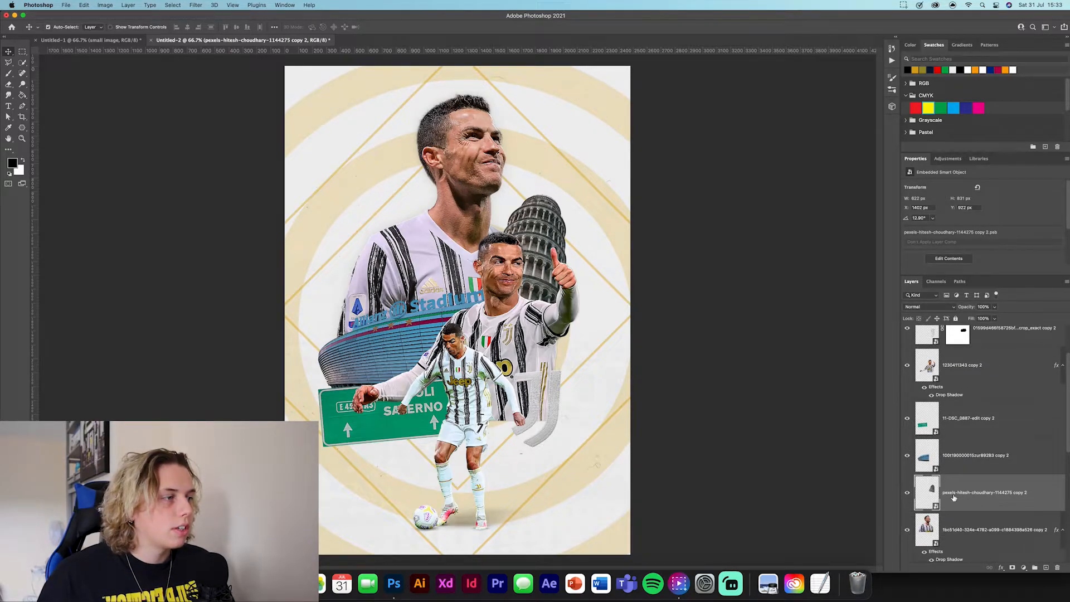
click(1024, 567)
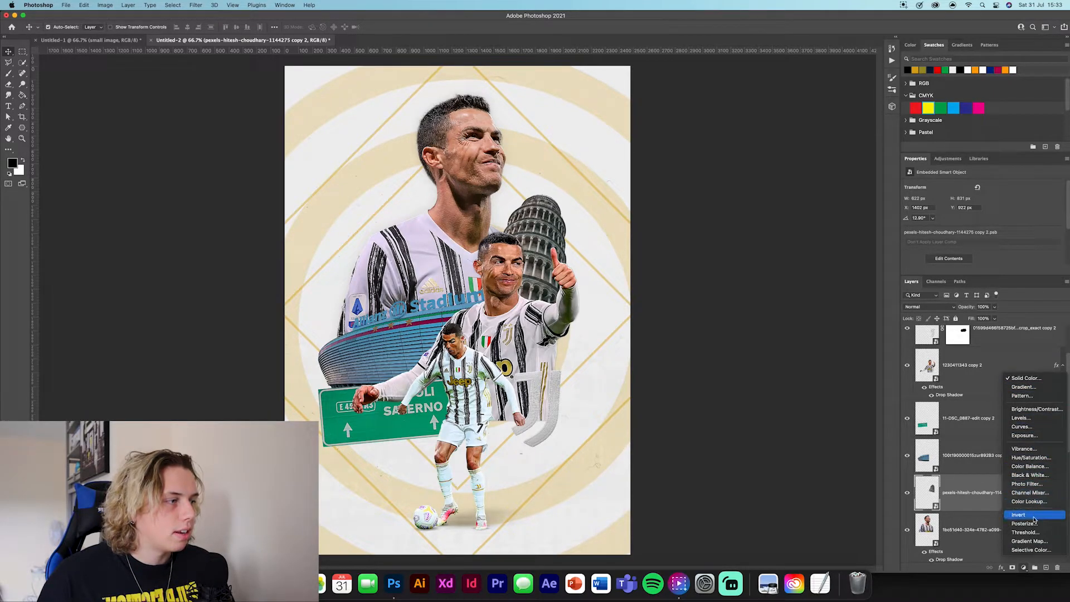
click(1030, 541)
click(1008, 268)
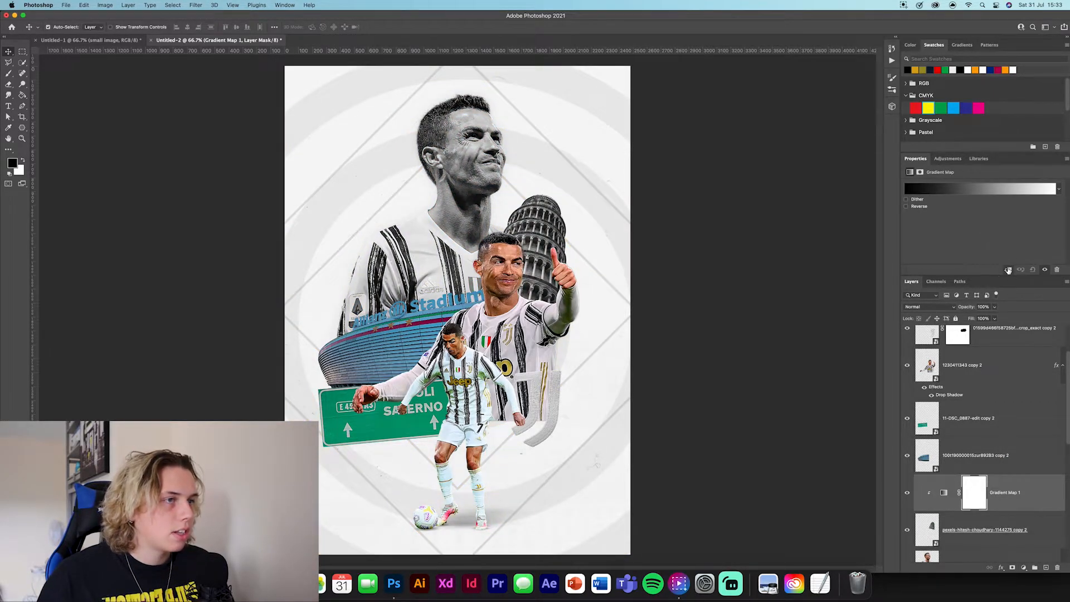
Step: Apply the custom black, gold and white gradient preset to the tower's gradient map
click(948, 188)
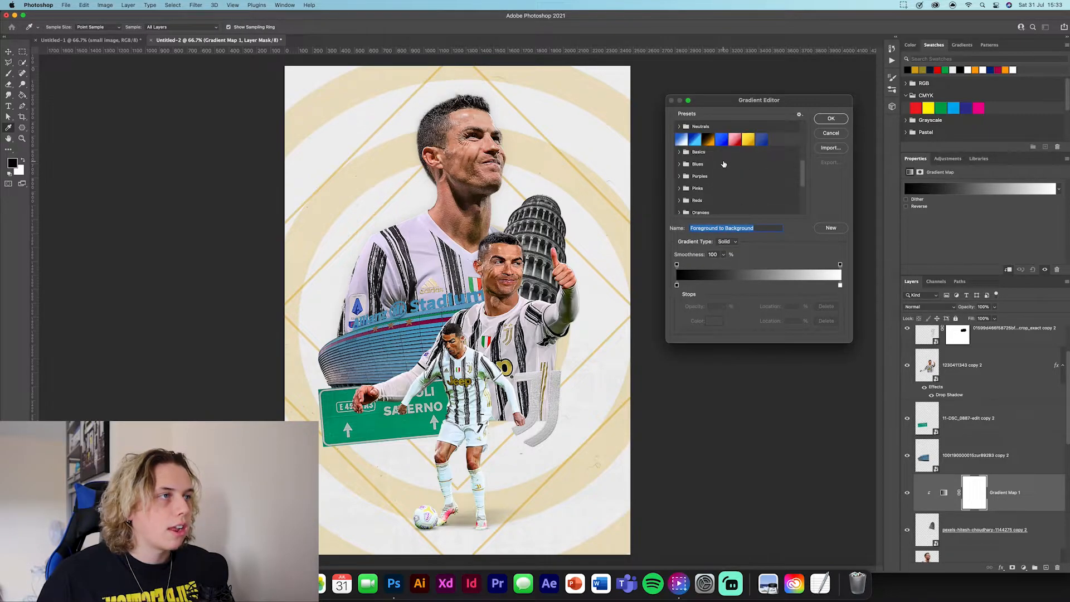
scroll(735, 144, down, 5)
click(735, 208)
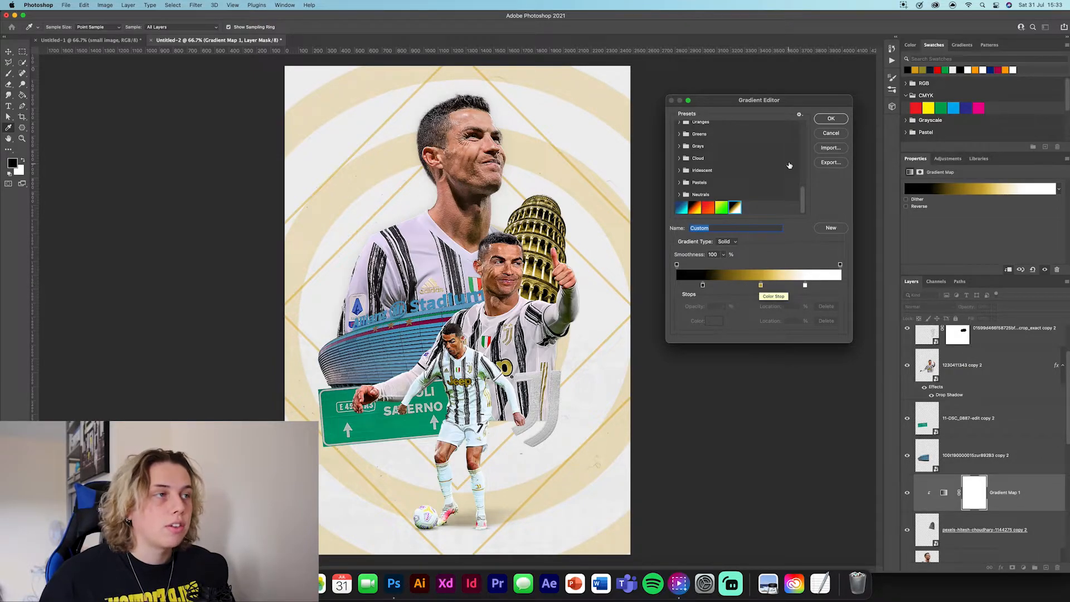
click(843, 115)
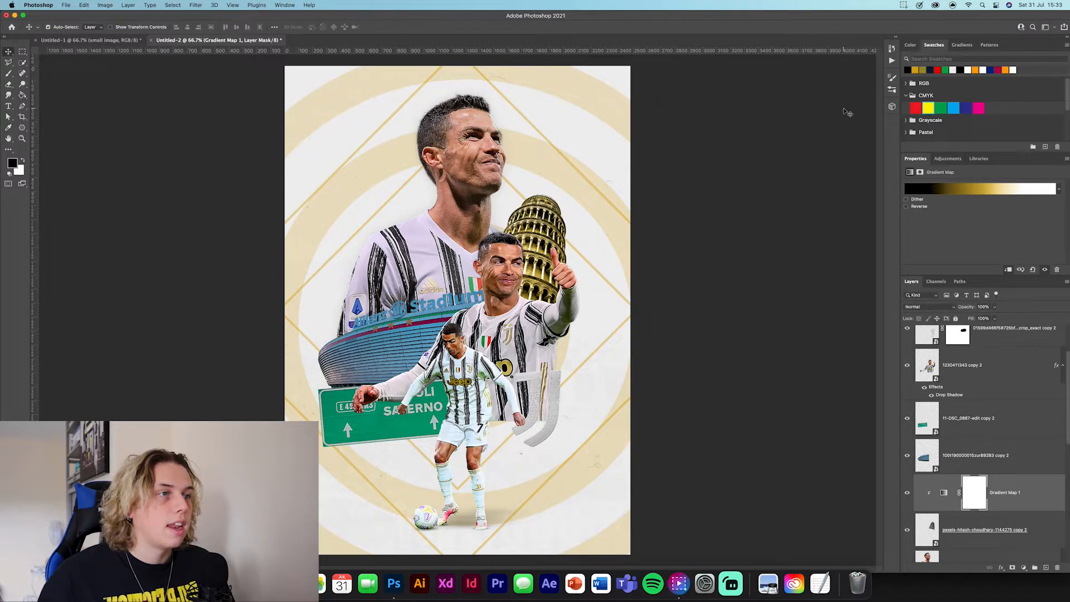
Step: Duplicate the gold gradient map above the stadium layer and clip the copy to the stadium
drag(1028, 502, 996, 471)
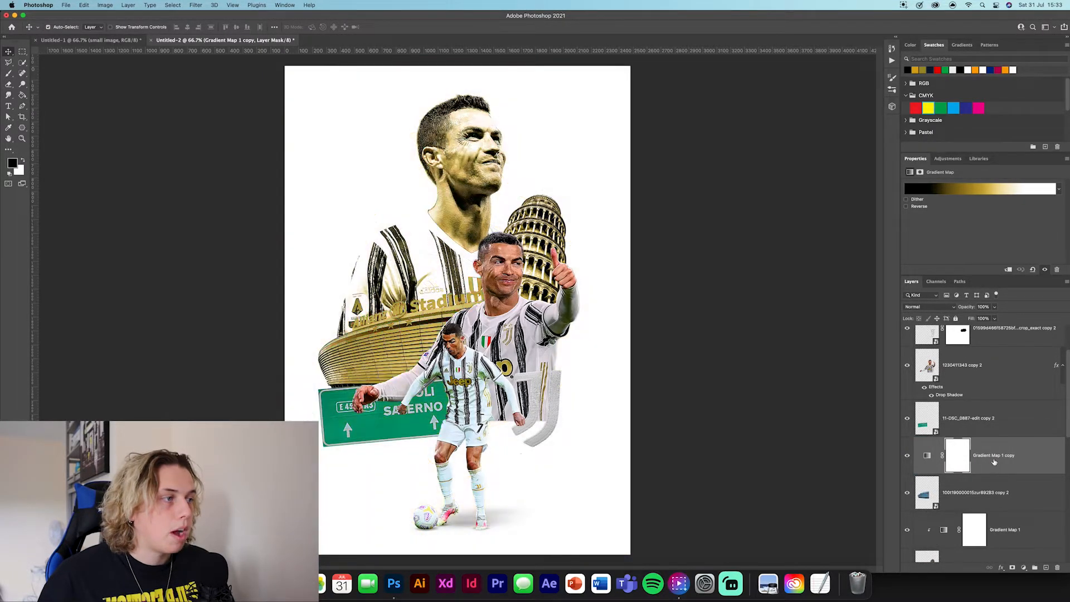
alt+click(997, 473)
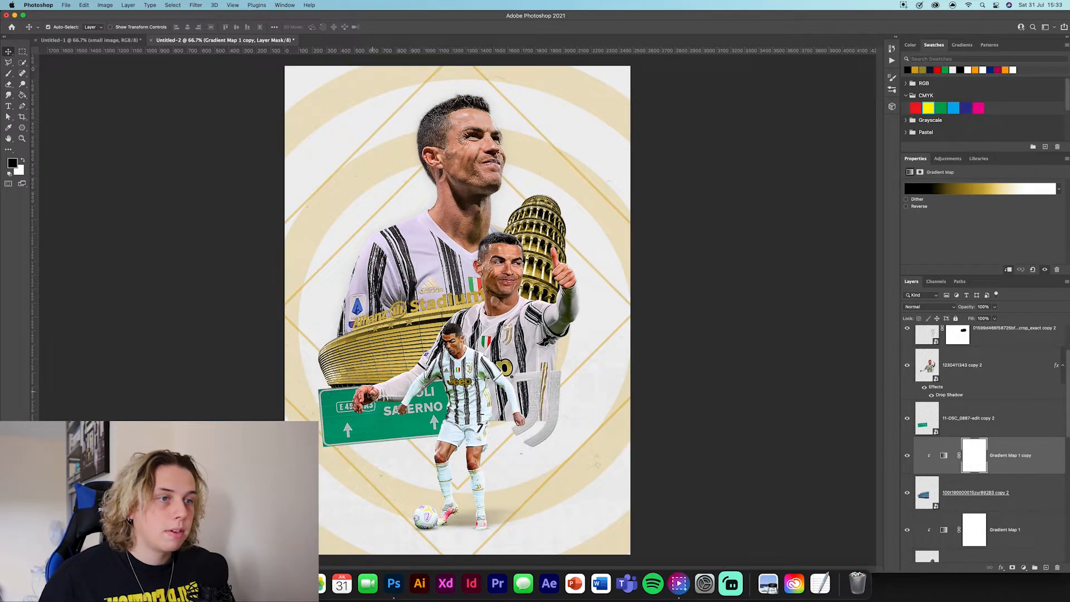
Step: Scale the green road sign down slightly and keep it tucked under the thumbs-up player's hand
click(979, 430)
key(ctrl+t)
drag(389, 445, 390, 433)
click(410, 27)
click(797, 368)
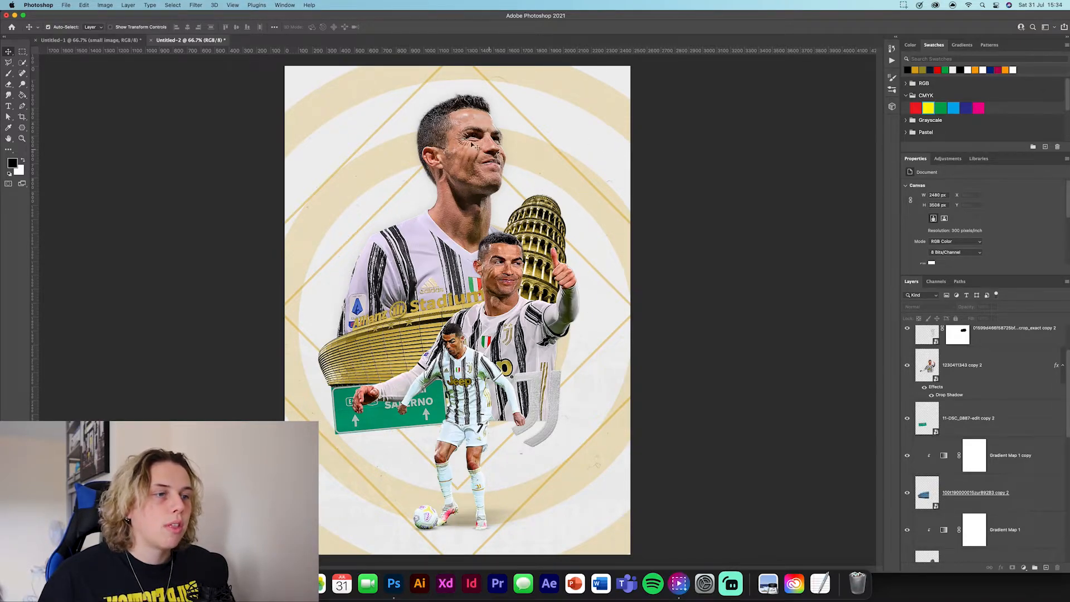
Step: Copy the 780 3D TEXT layer from Untitled-1 into Untitled-2, behind the full-body player's shadow layer, and position it beside his legs
click(90, 40)
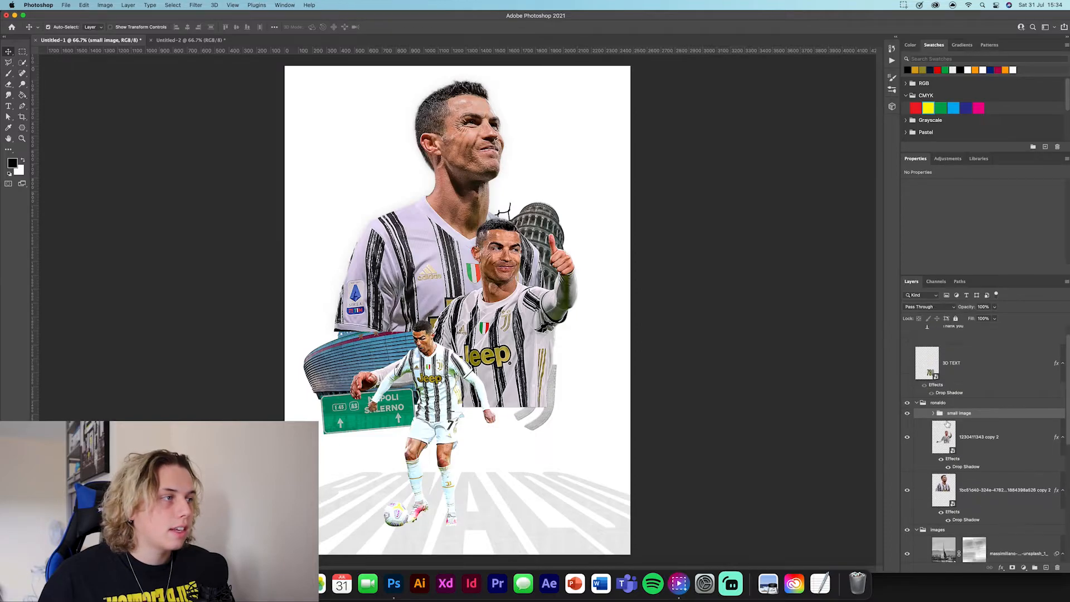
click(907, 367)
drag(926, 362, 509, 461)
drag(1052, 360, 1003, 424)
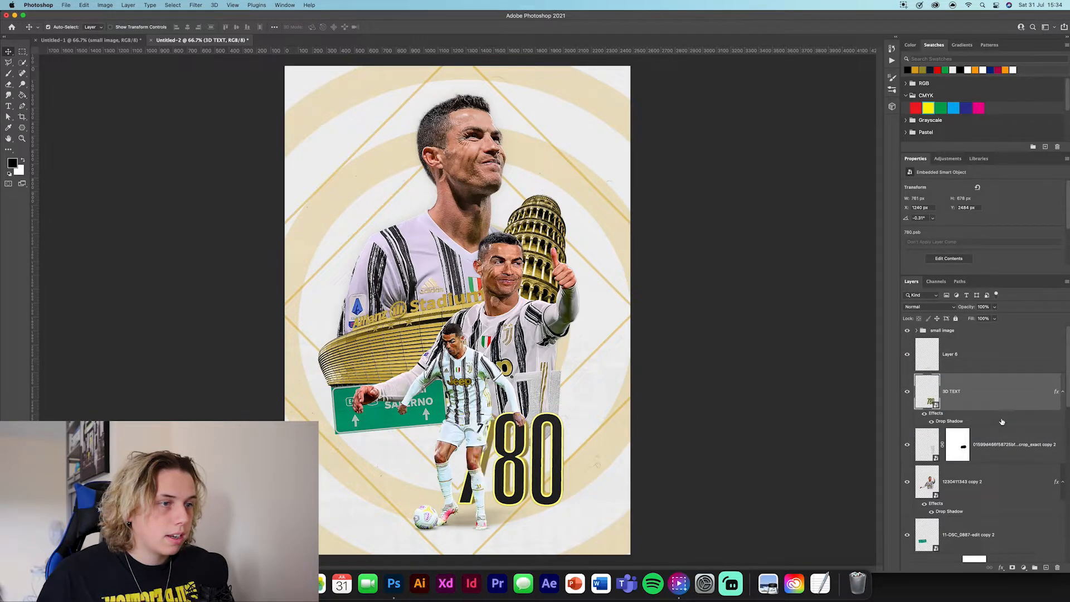
drag(540, 449, 554, 458)
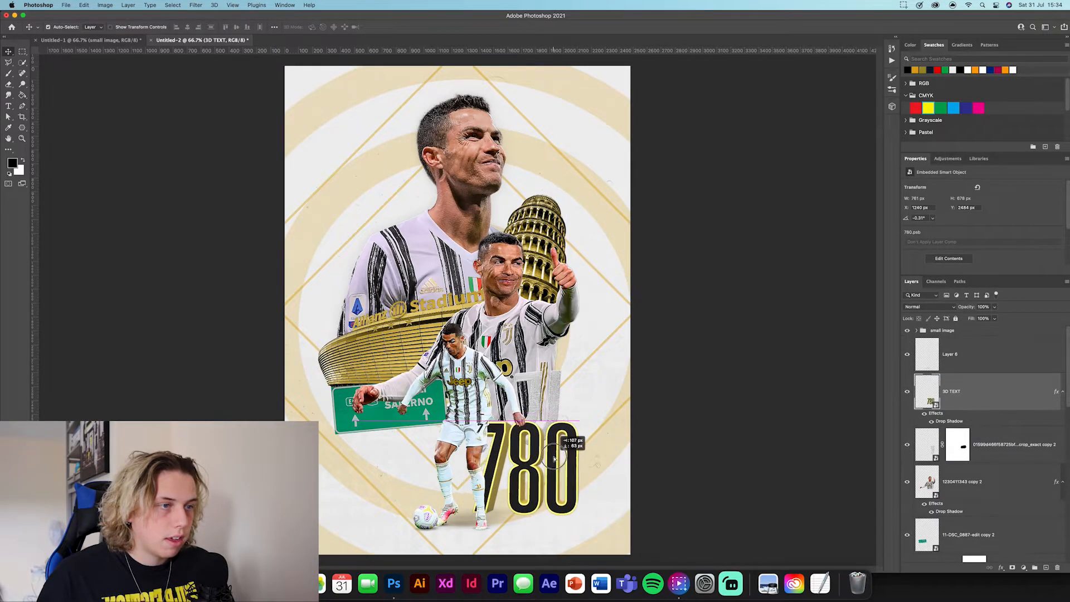
Step: Add a new layer beneath the 780 text and brush a soft black ground shadow under the digits
click(1011, 435)
click(1046, 567)
key(b)
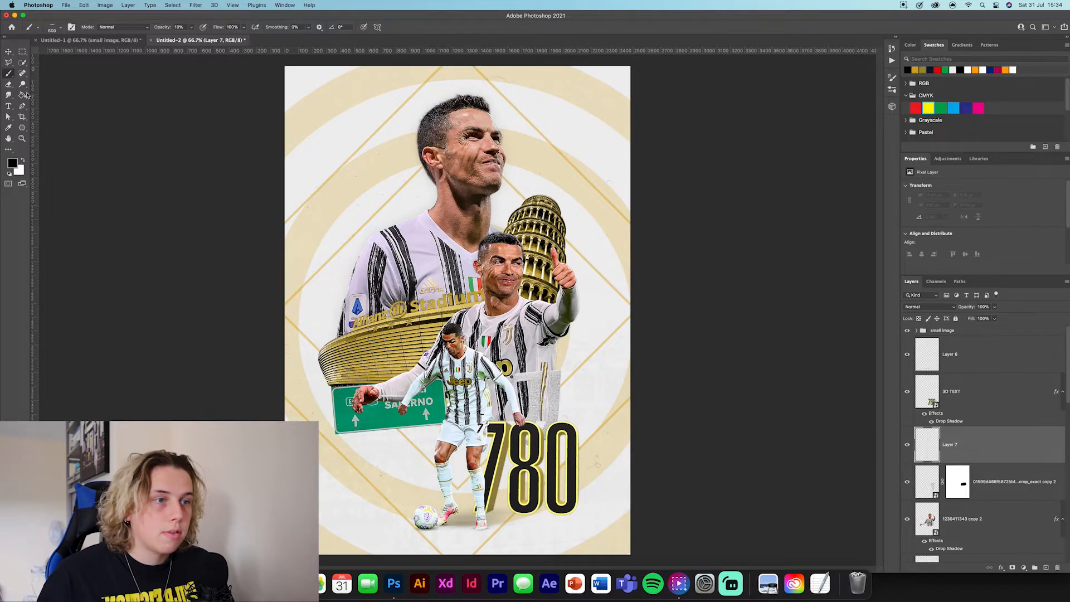
mouse_move(557, 527)
mouse_down()
mouse_move(496, 527)
mouse_move(543, 510)
mouse_move(610, 508)
mouse_up()
click(9, 51)
click(101, 161)
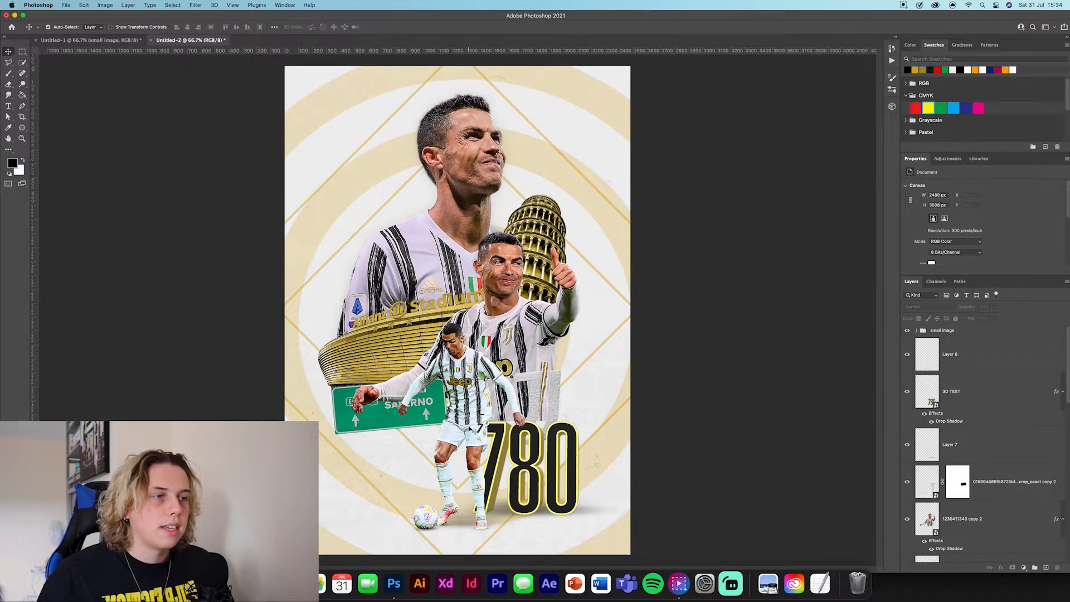
Step: Check the floor text in Untitled-1, then add "ronaldo" in black Anton to Untitled-2 and scale it across the poster's full width at the base
click(123, 40)
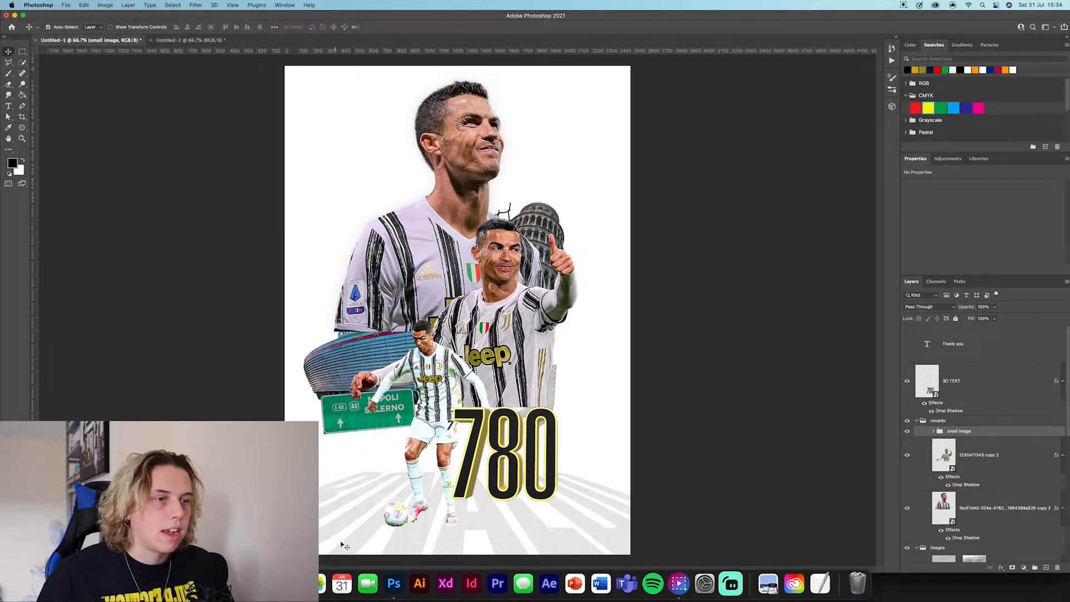
click(187, 40)
click(8, 106)
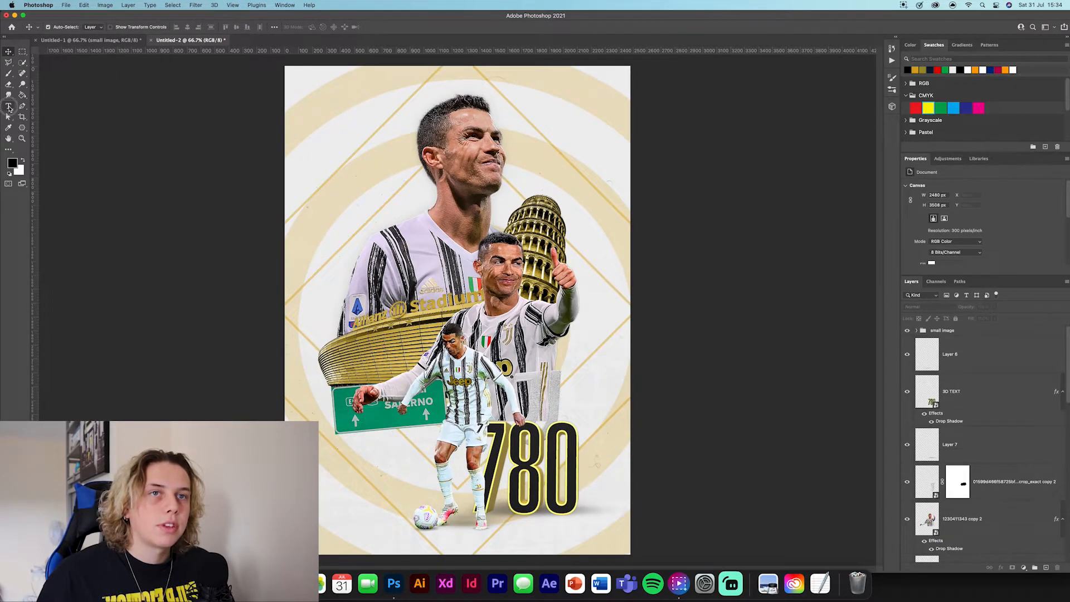
click(488, 489)
text(ronaldo)
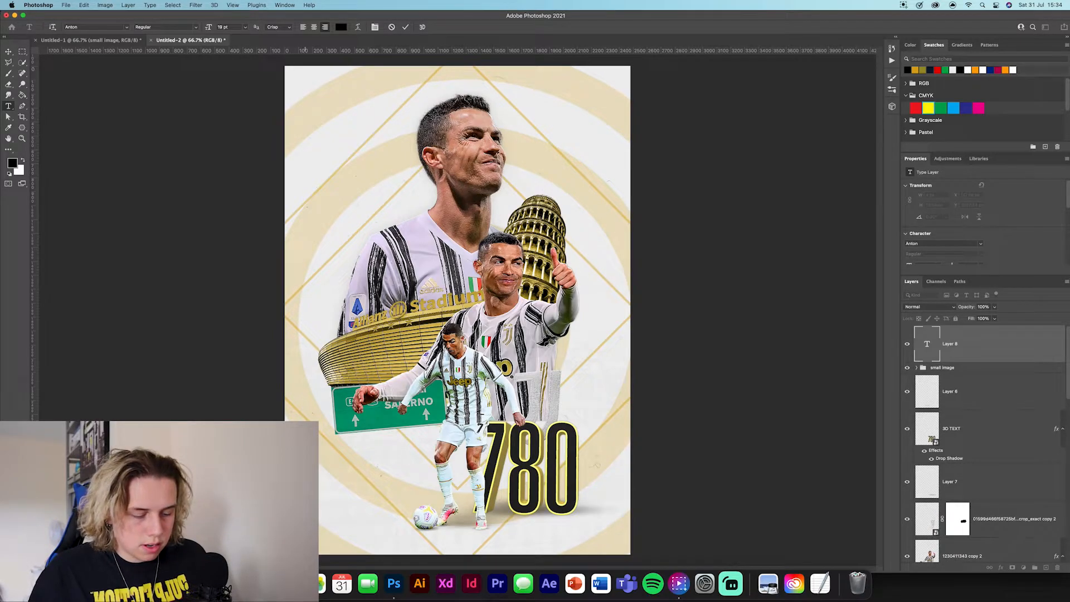
click(409, 28)
key(super+t)
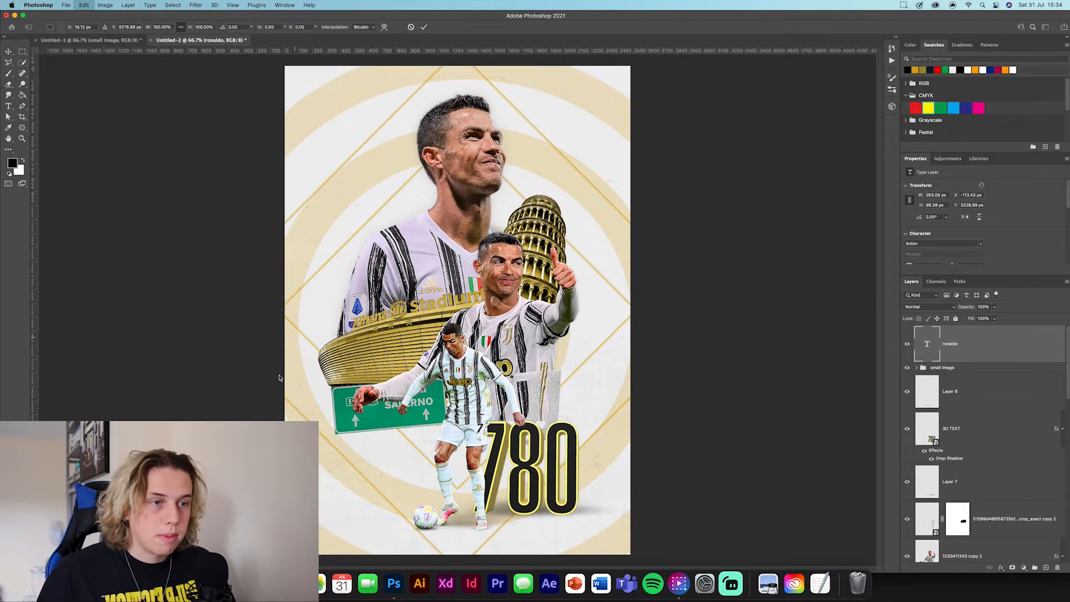
drag(301, 549, 600, 508)
click(423, 26)
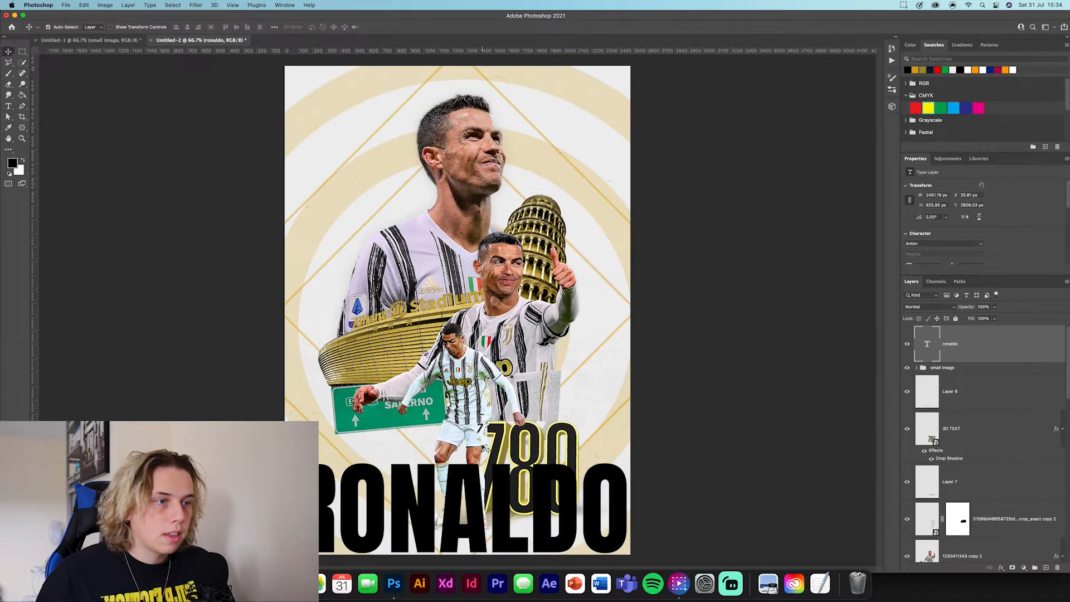
Step: Rasterize the RONALDO text, widen its base in perspective well beyond the page edges, and squash its height so it lies like a floor
right_click(1011, 359)
click(927, 273)
key(ctrl+t)
right_click(500, 500)
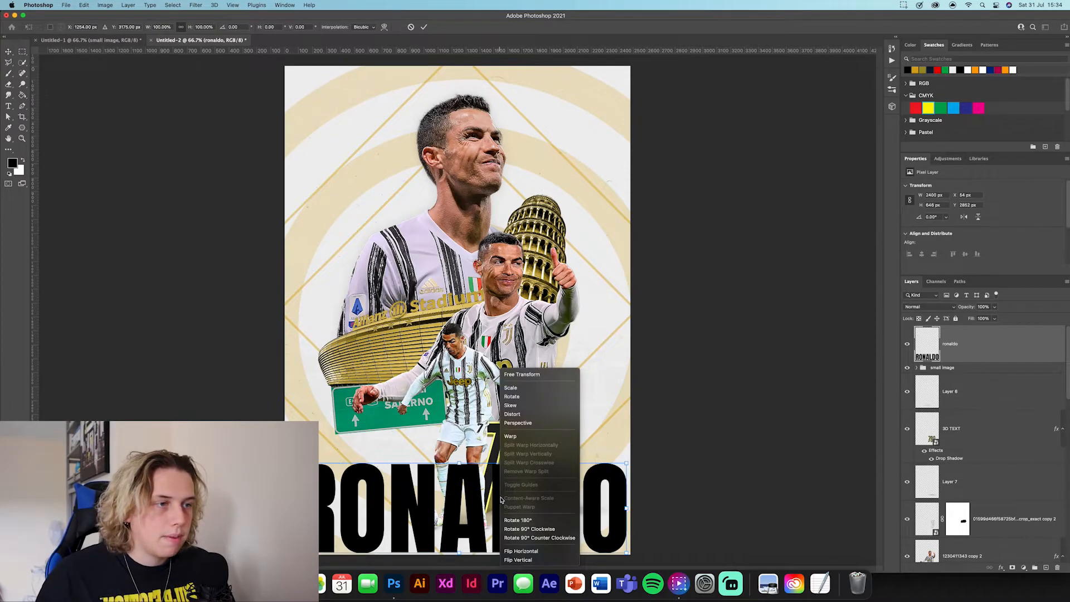
click(517, 423)
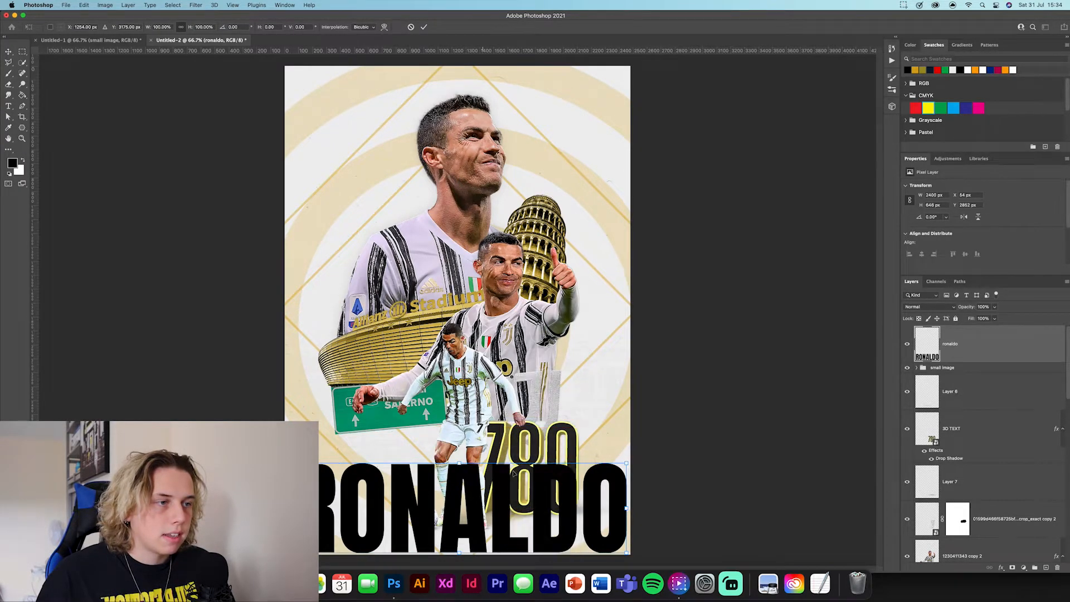
drag(628, 555, 821, 556)
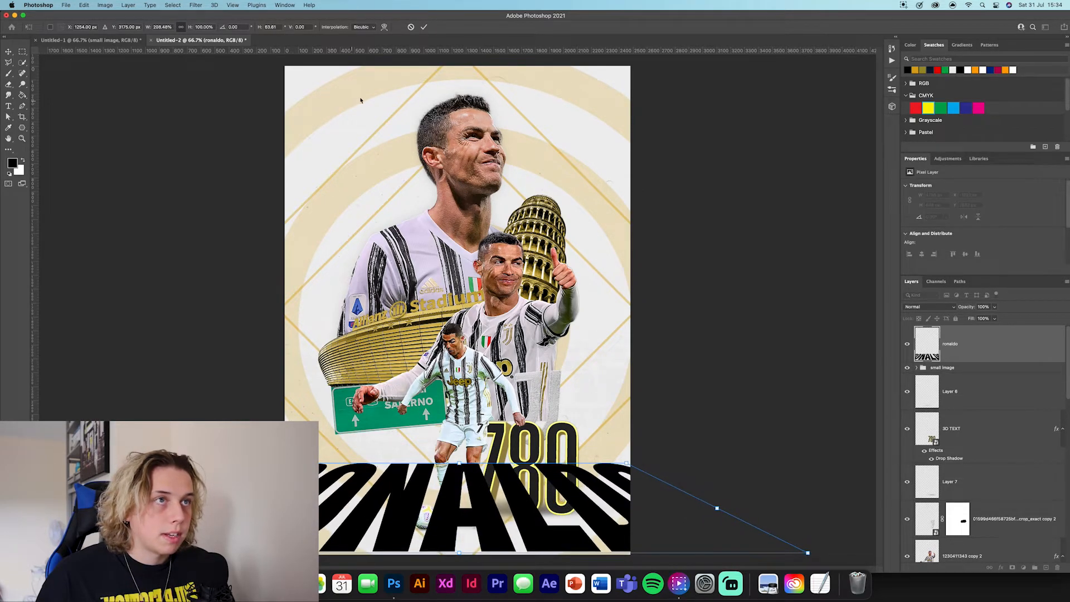
click(424, 27)
key(ctrl+t)
drag(445, 463, 431, 506)
click(424, 27)
Step: Move the ronaldo layer beneath Layer 7 and lower its opacity to a faded grey
drag(947, 344, 969, 502)
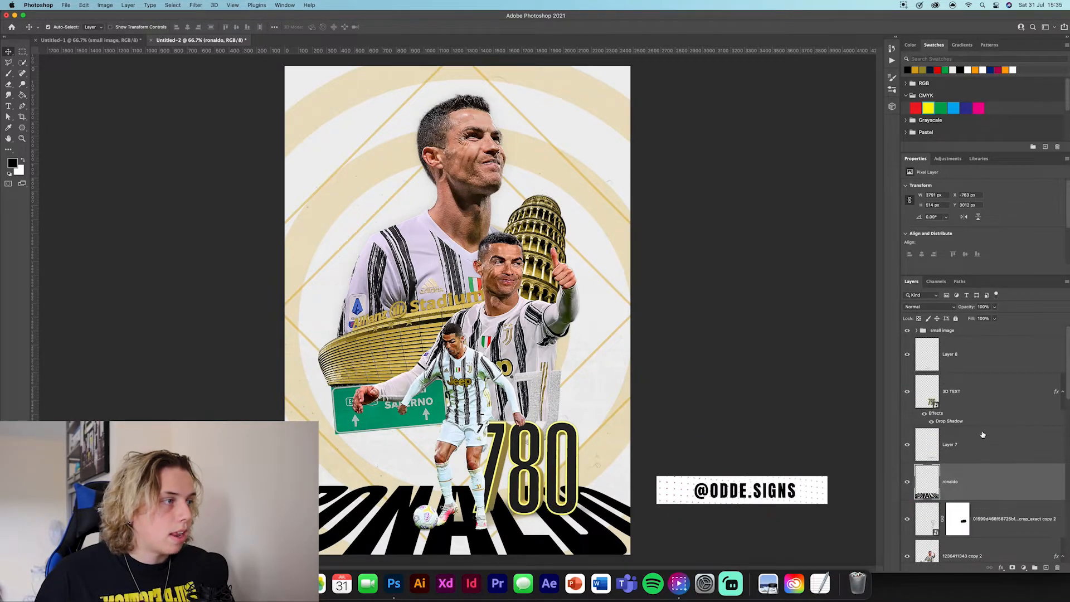
drag(965, 308, 962, 310)
click(797, 359)
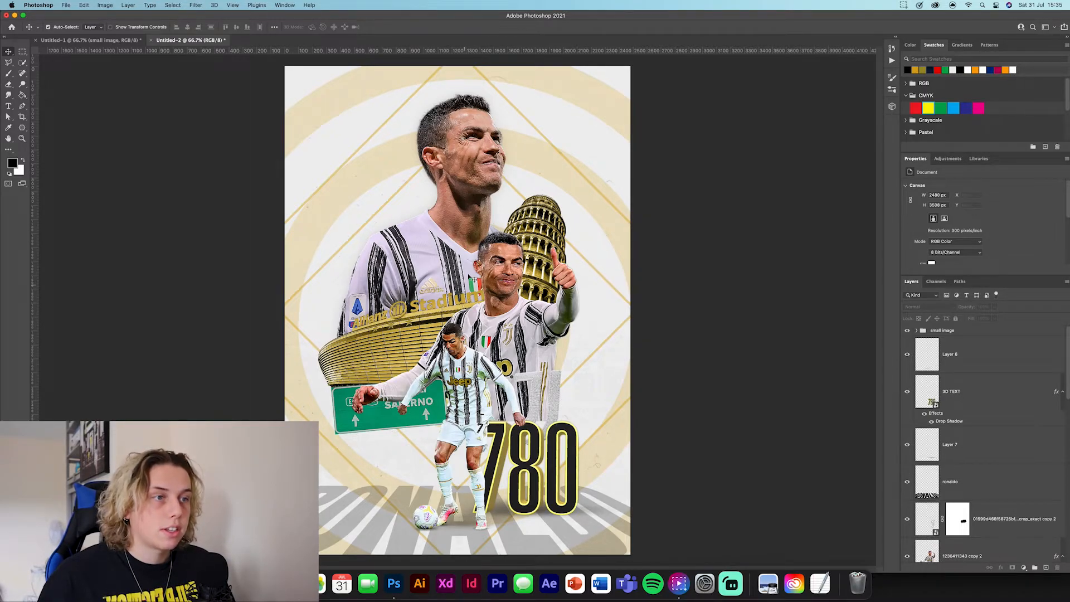
Step: Stamp all visible layers into a new layer above the small image group and open the Camera Raw filter on it
click(963, 331)
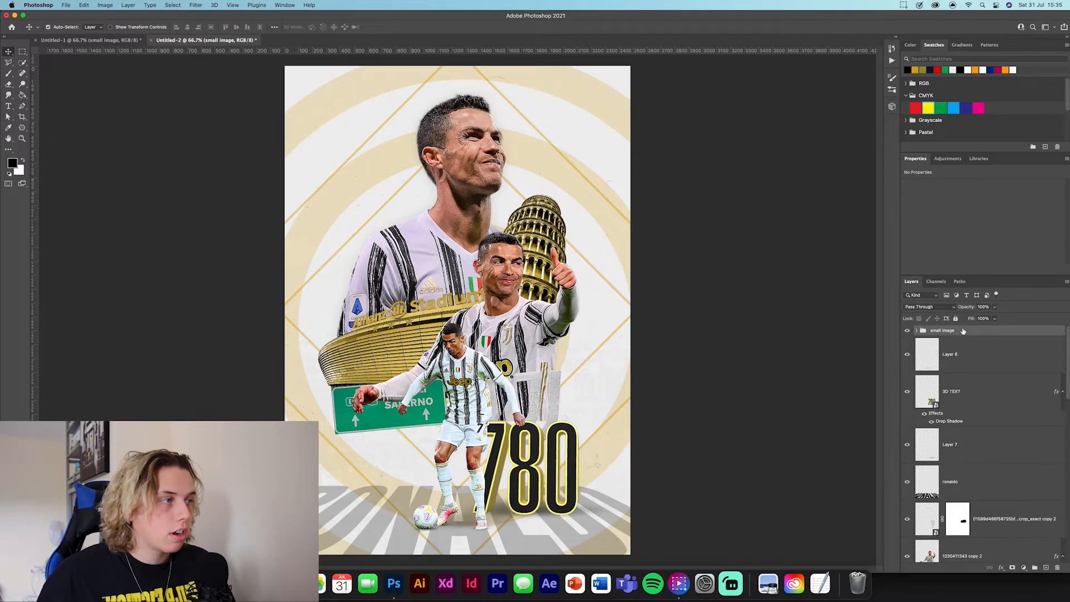
key(super+alt+shift+e)
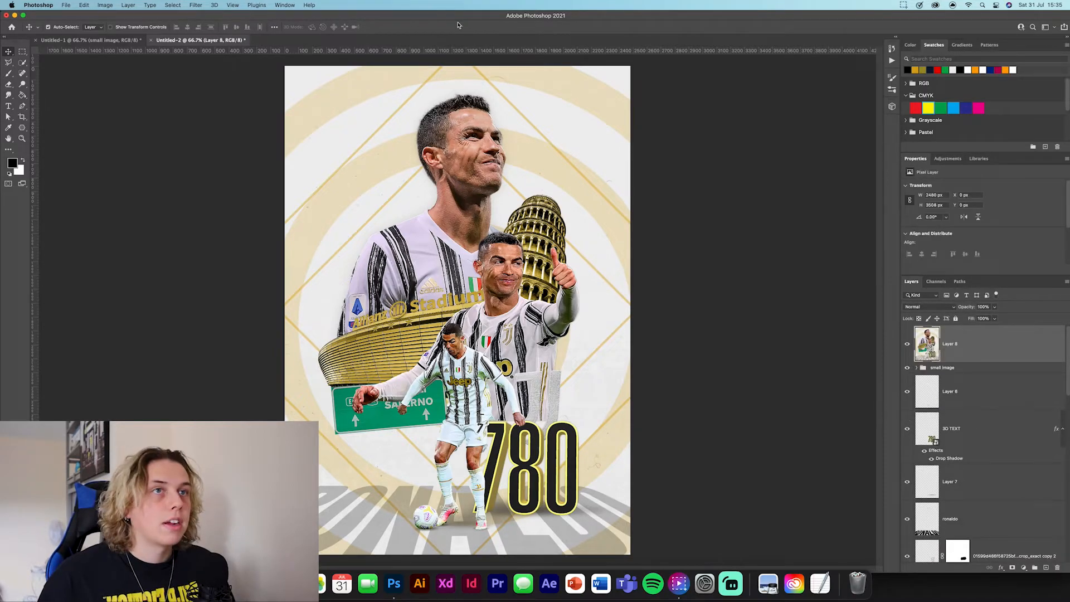
click(194, 6)
click(330, 95)
key(super+shift+a)
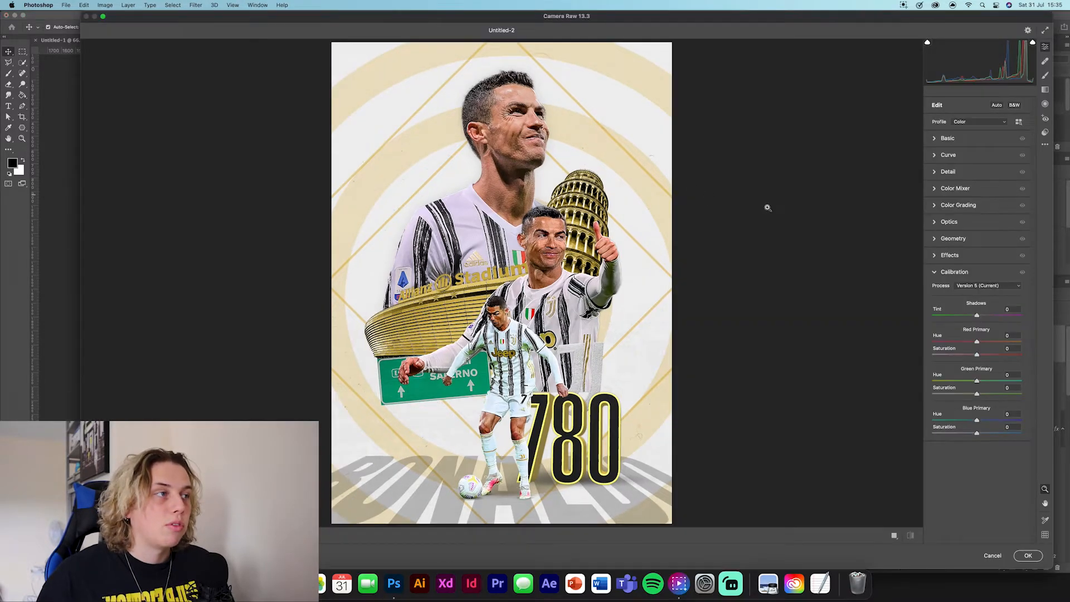
Step: Set temperature +6, exposure +0.10, contrast +40, highlights +25, shadows -27, whites +29, blacks -33, texture +19 and clarity +25, and adjust vibrance
click(947, 138)
drag(977, 172, 989, 293)
drag(1013, 218, 997, 221)
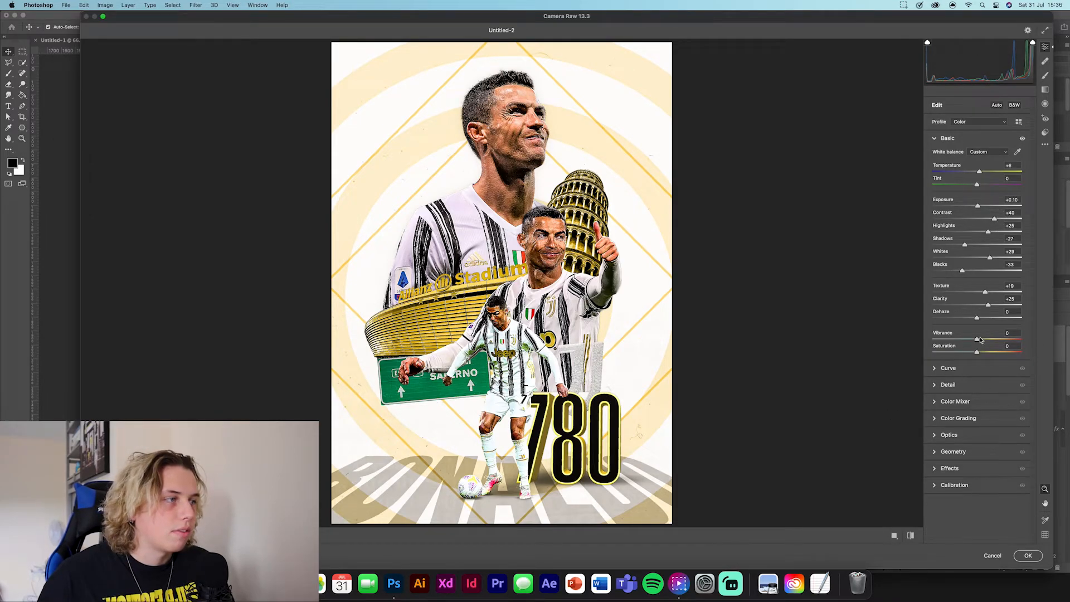
mouse_move(977, 339)
mouse_down()
mouse_move(983, 353)
mouse_move(976, 321)
mouse_up()
Step: Set the Camera Raw sharpening to 83 and shift the oranges hue to -9
click(944, 385)
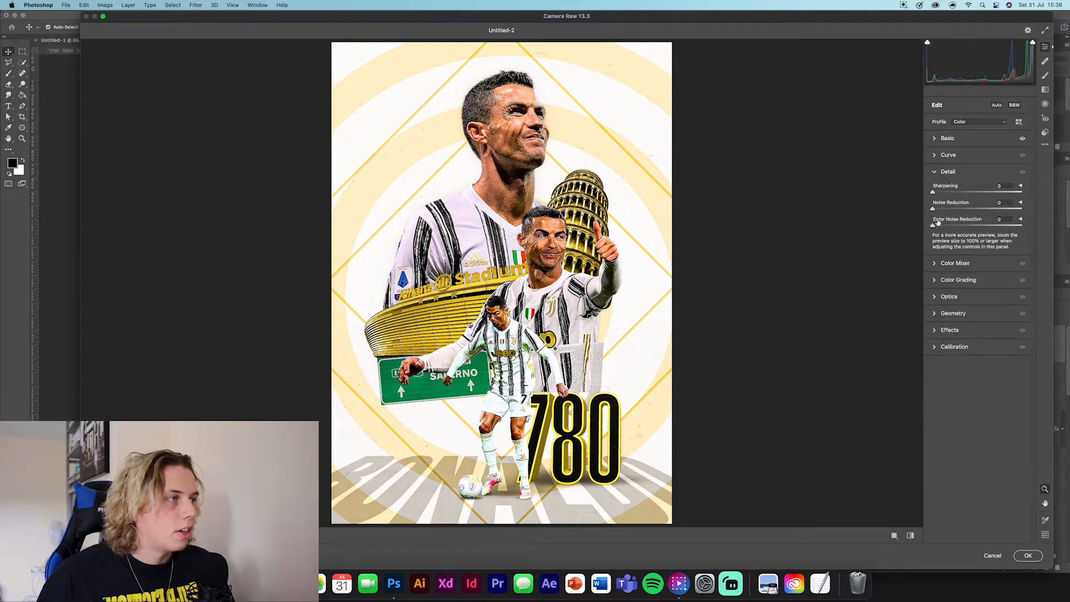
drag(937, 194, 983, 193)
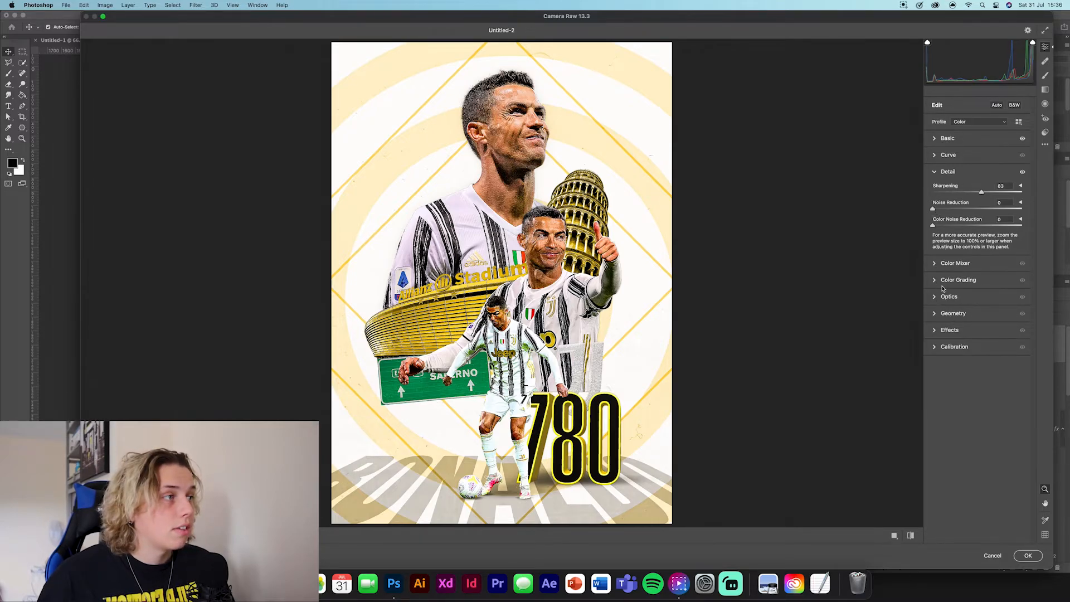
click(937, 265)
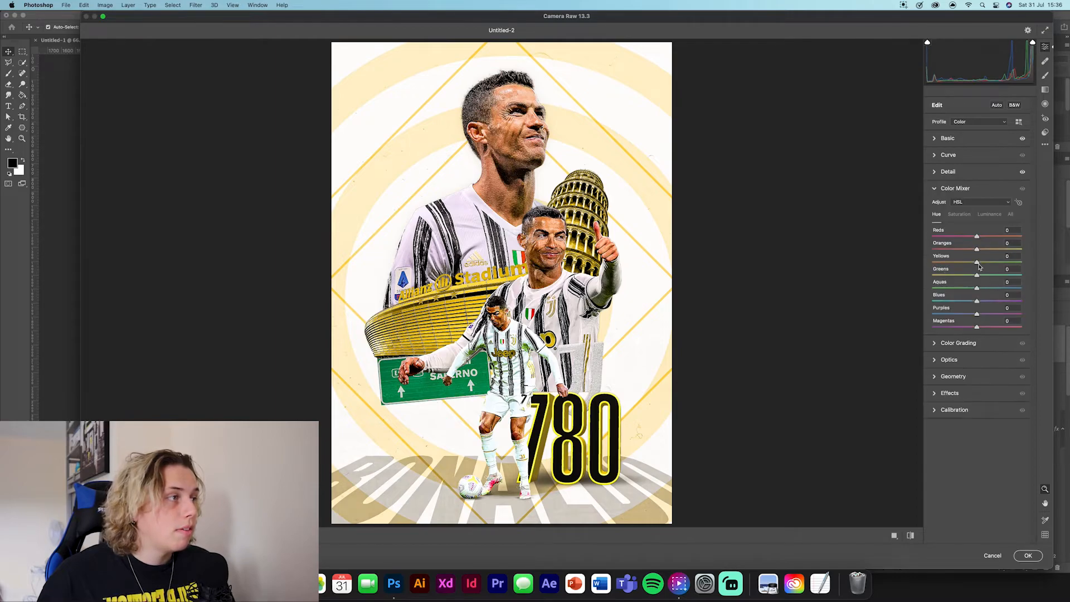
drag(976, 249, 974, 252)
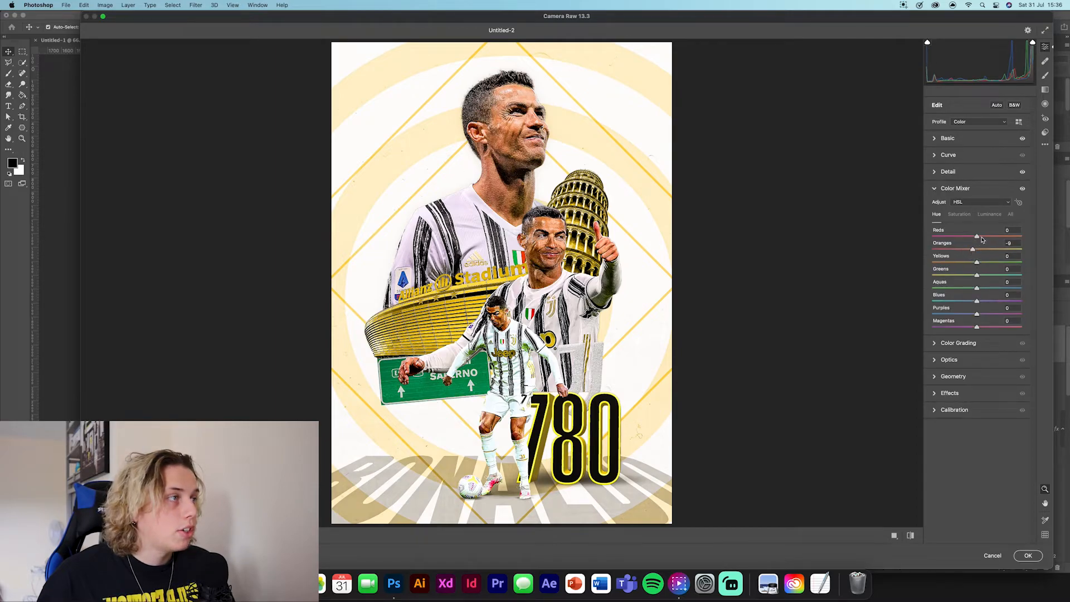
Step: Add Camera Raw grain of 30 and a vignette of -9
click(938, 395)
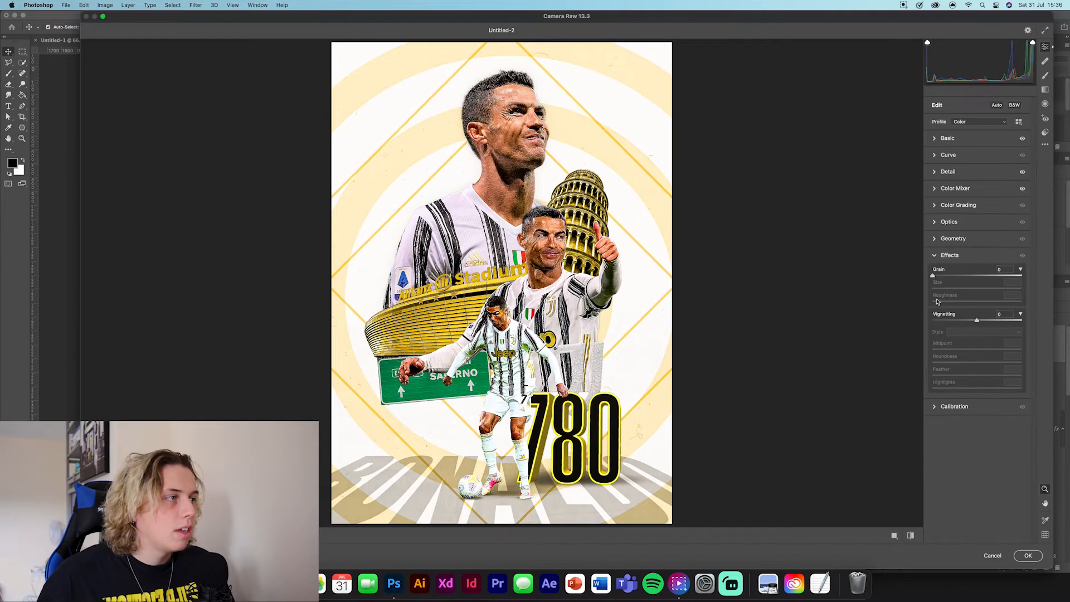
drag(934, 275, 962, 277)
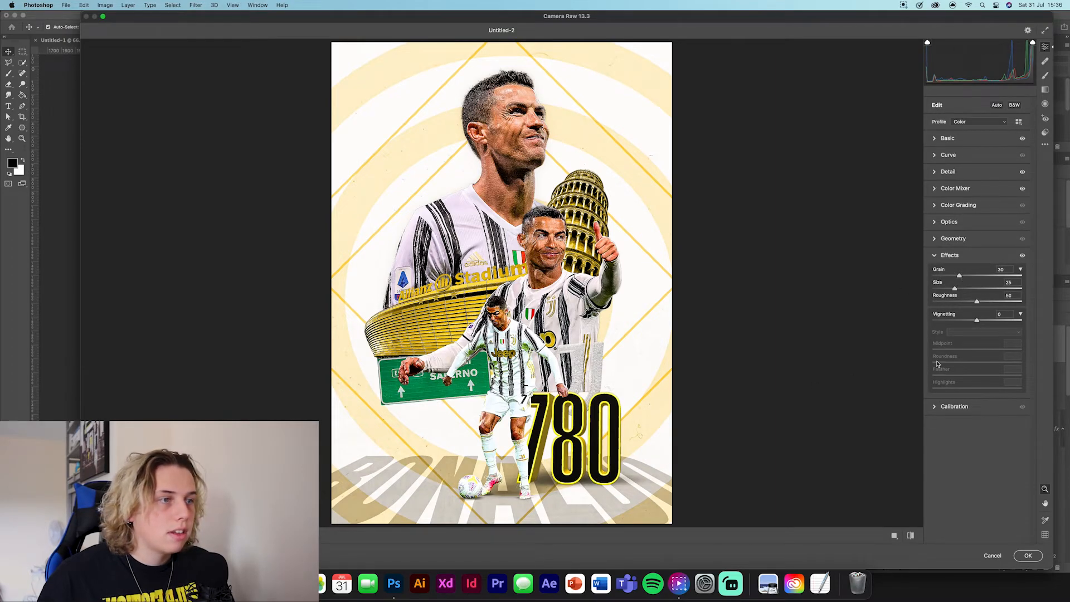
drag(975, 322, 972, 321)
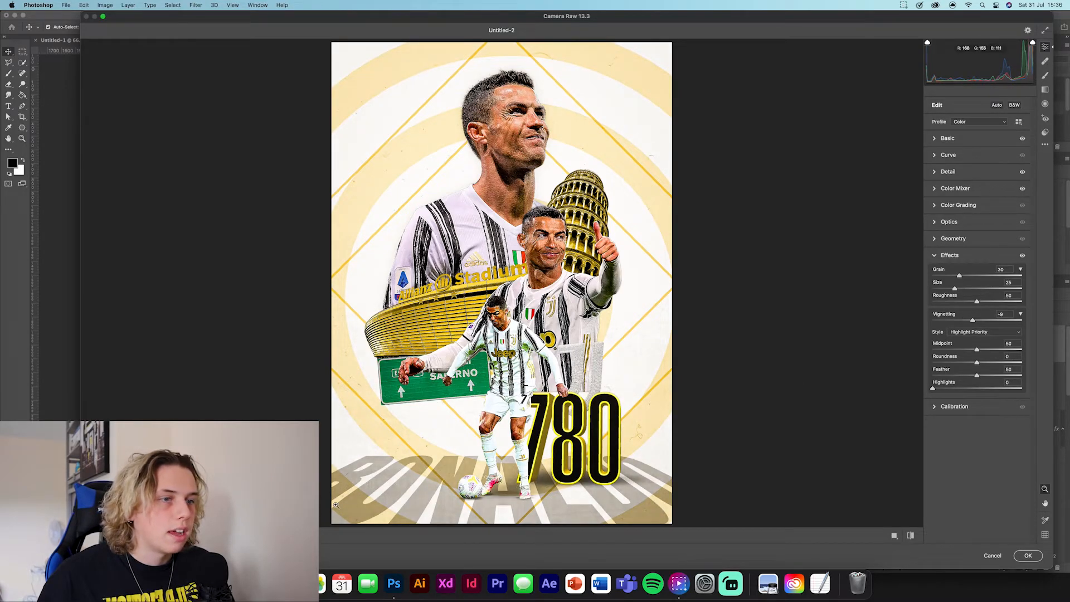
Step: Set the red primary hue to +6 in the calibration, compare before and after, and apply the Camera Raw filter
click(981, 406)
click(979, 342)
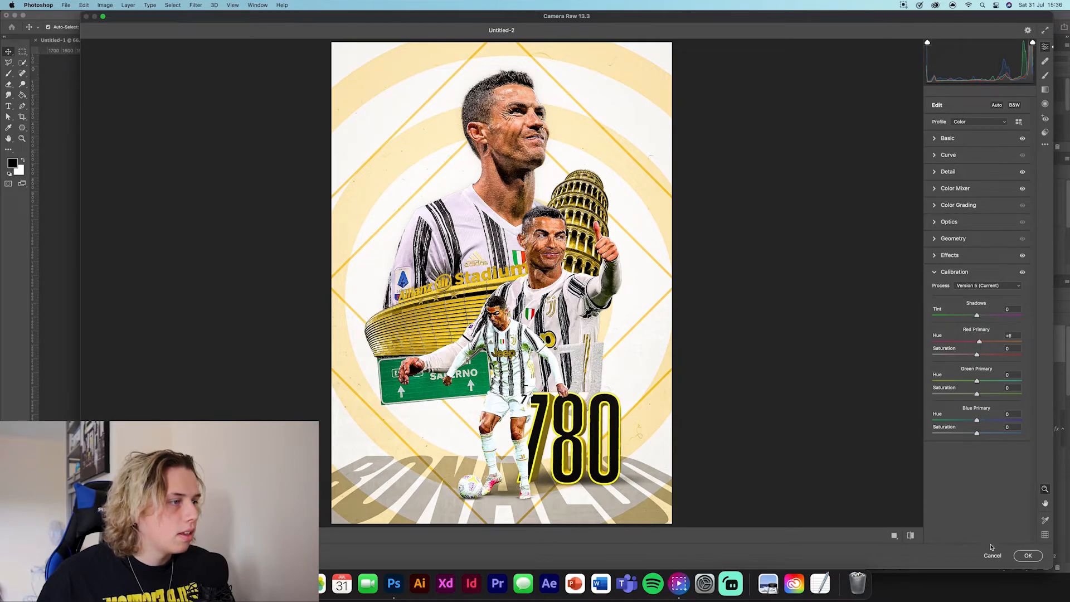
click(894, 534)
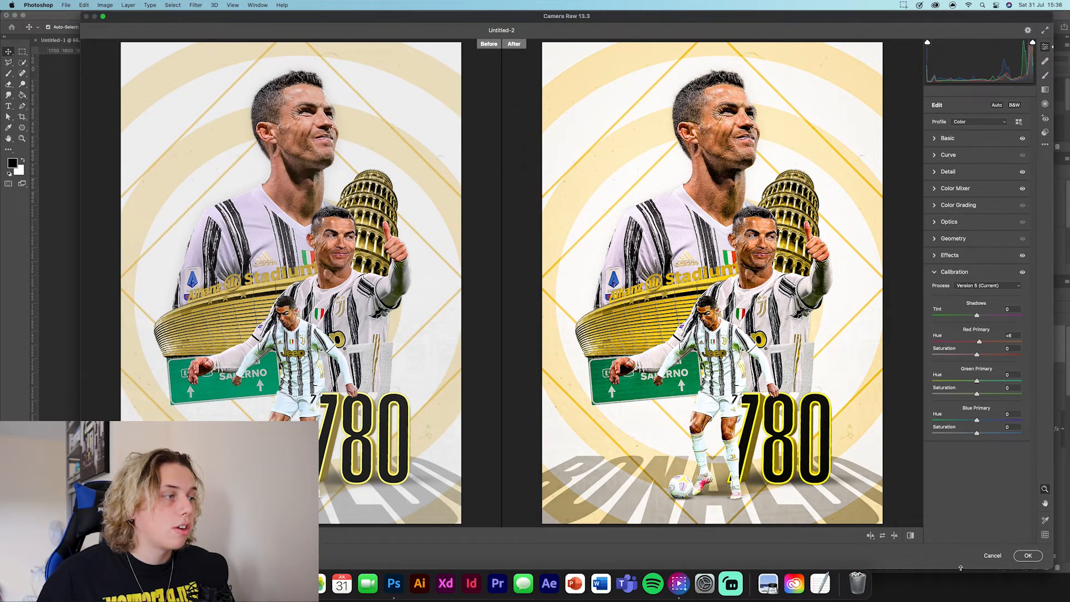
click(1027, 555)
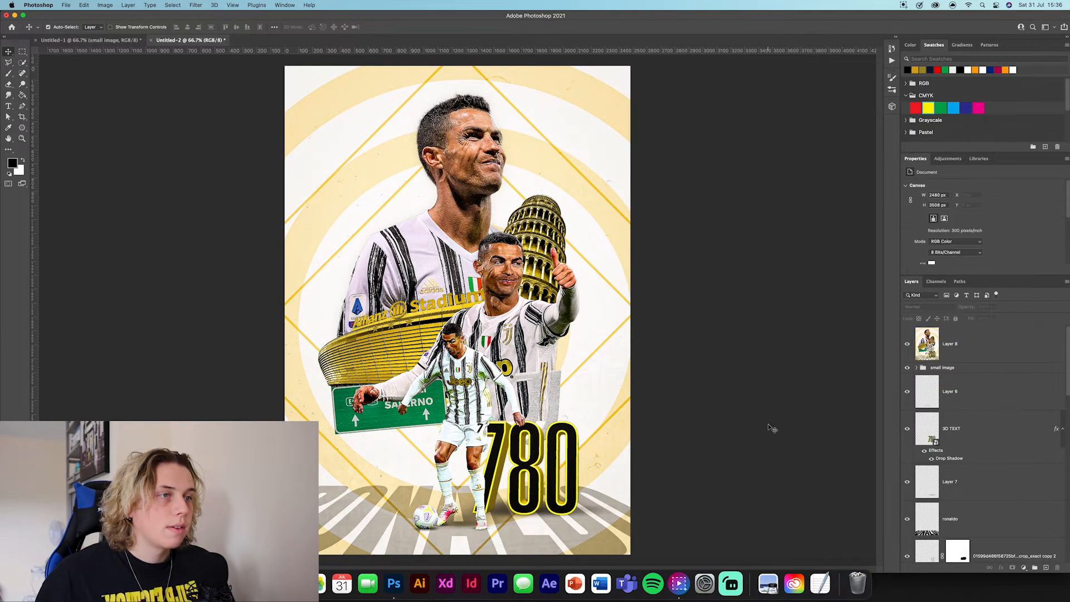